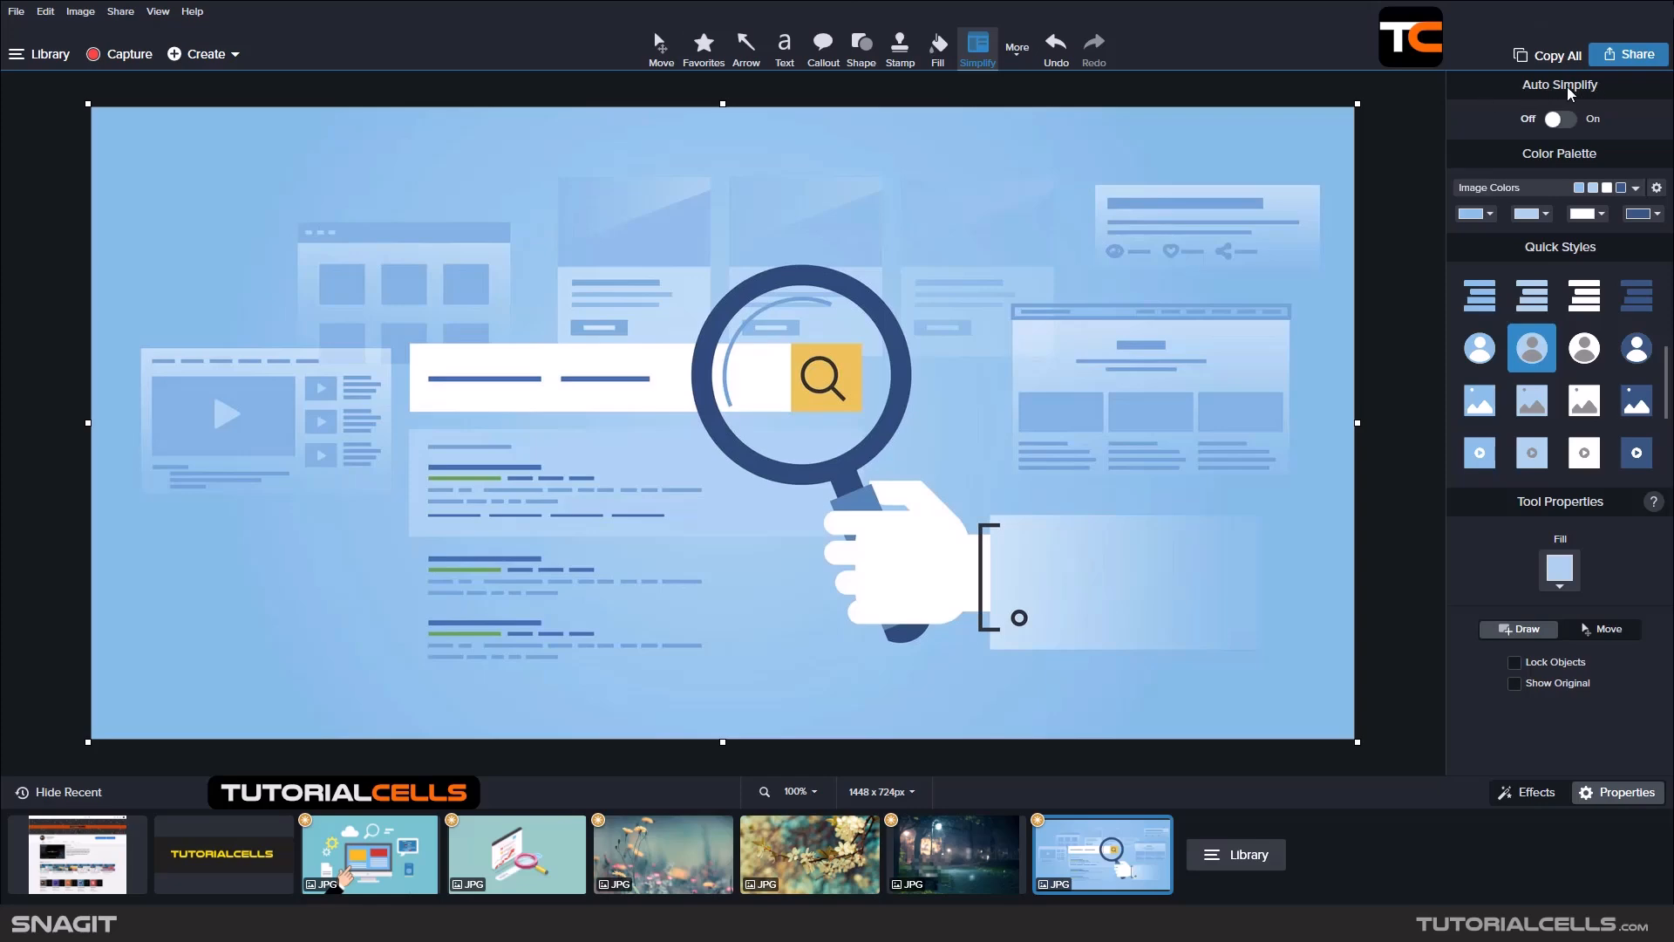
# Open the TutorialCells channel page capture and turn on Auto Simplify for it.
pyautogui.click(114, 850)
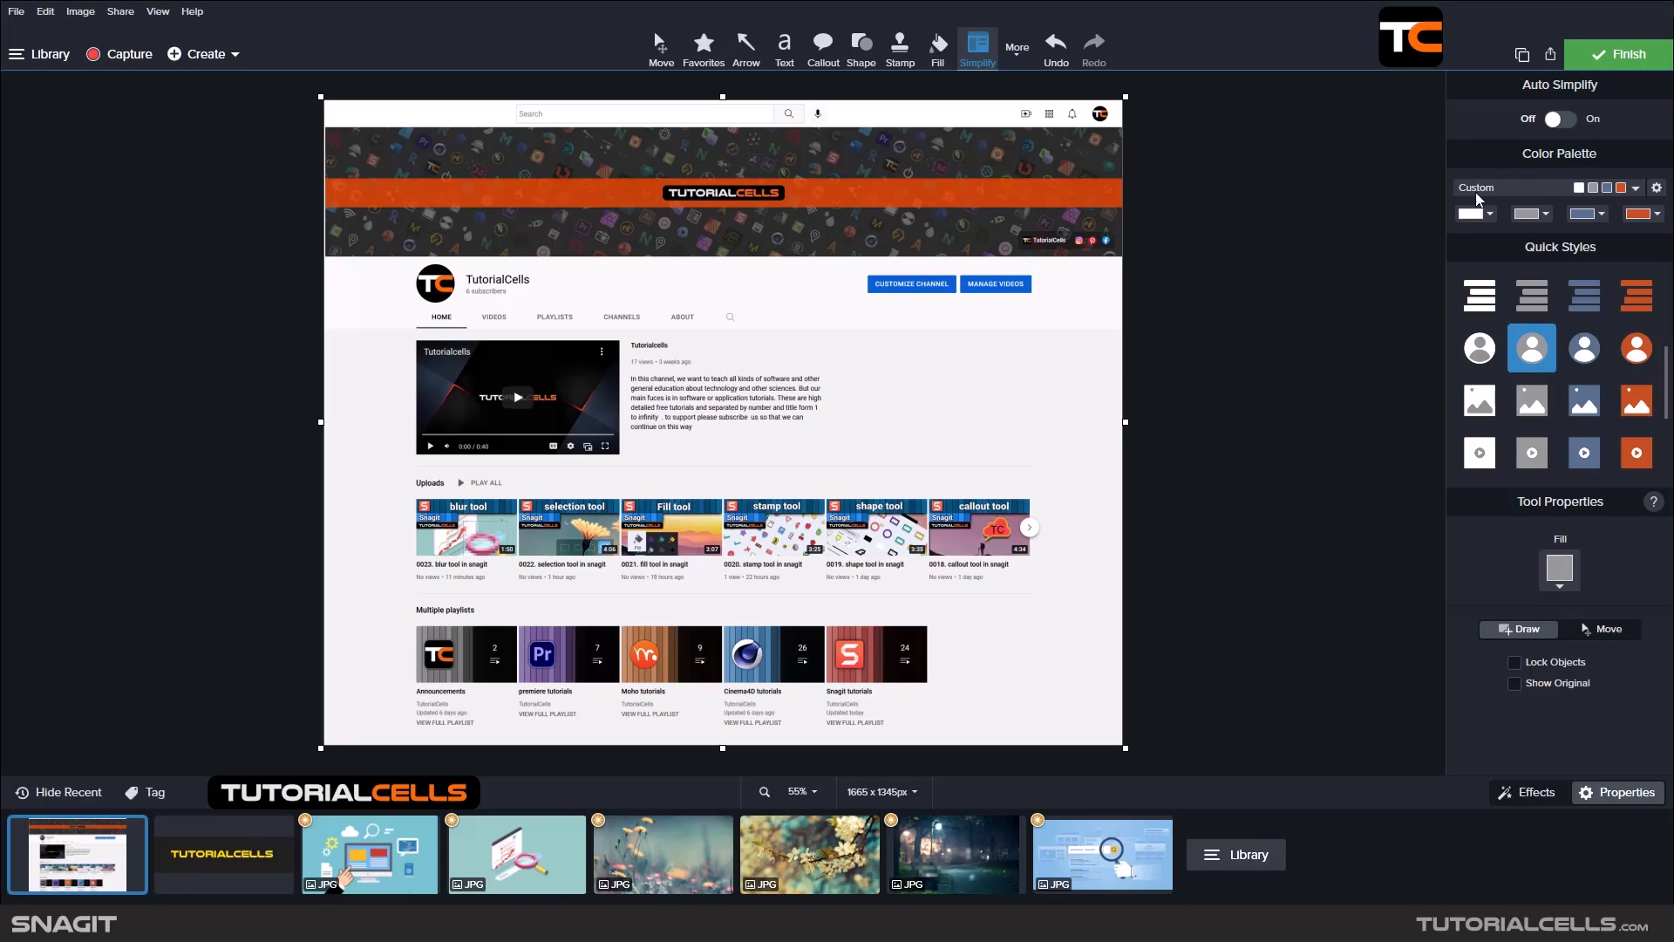
pyautogui.click(1558, 119)
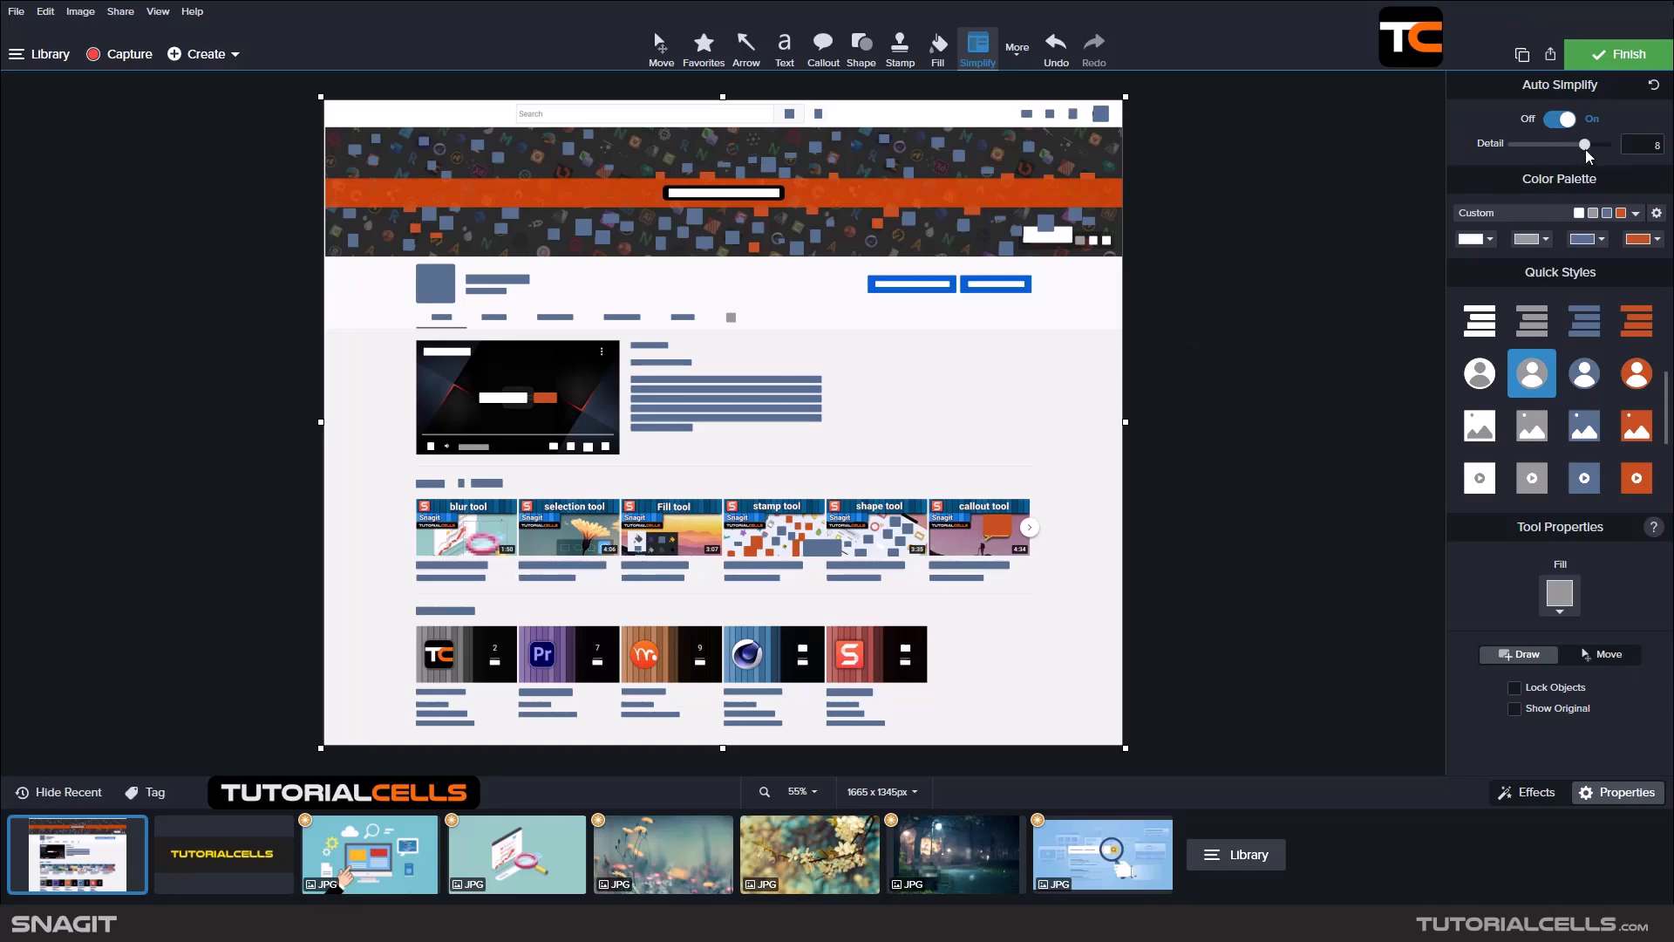
# Lower the Auto Simplify detail to 5, then set it back to 8, resetting the Simplify objects each time.
pyautogui.moveTo(1584, 146); pyautogui.dragTo(1555, 145)
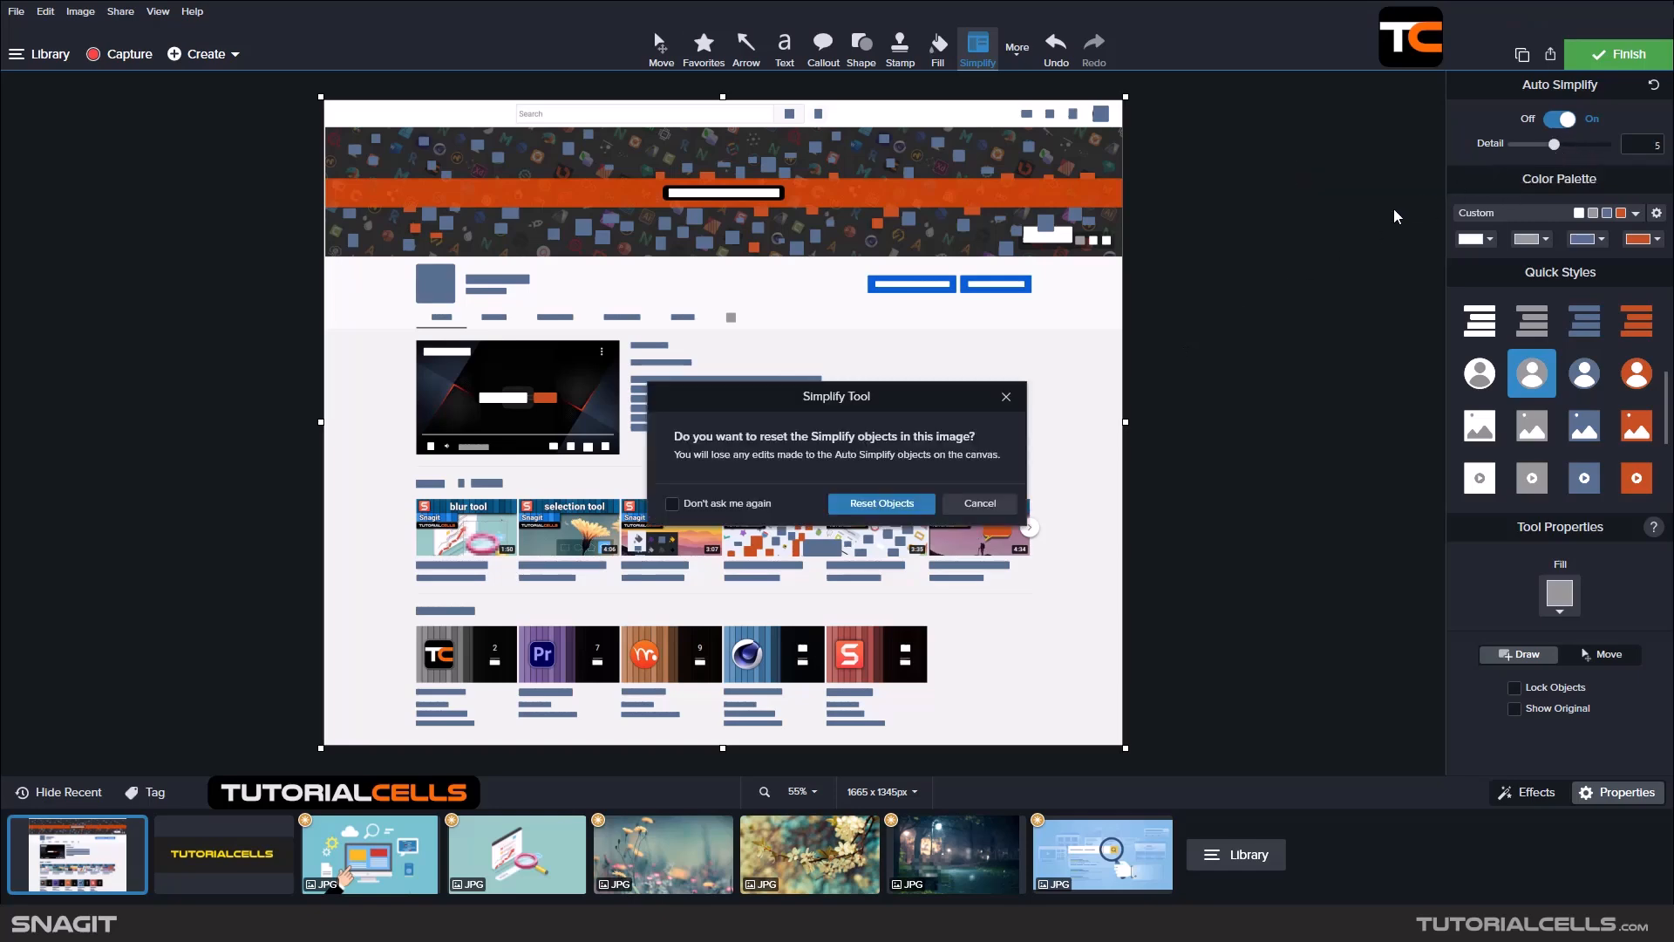
pyautogui.click(883, 504)
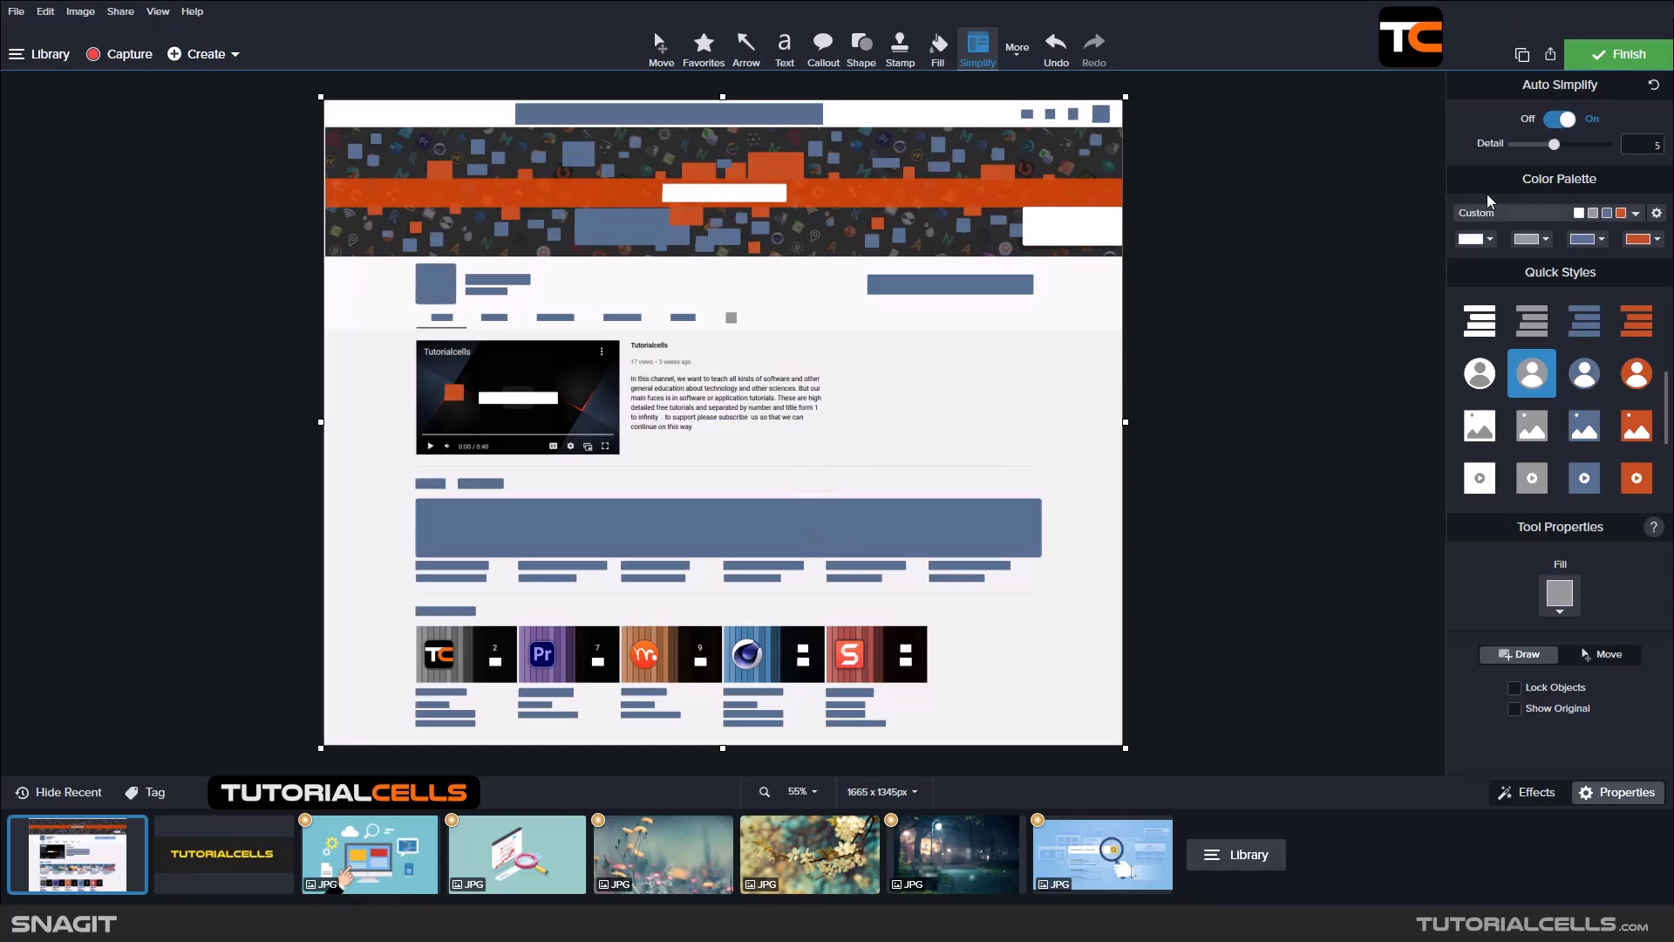
pyautogui.moveTo(1567, 148); pyautogui.dragTo(1587, 146)
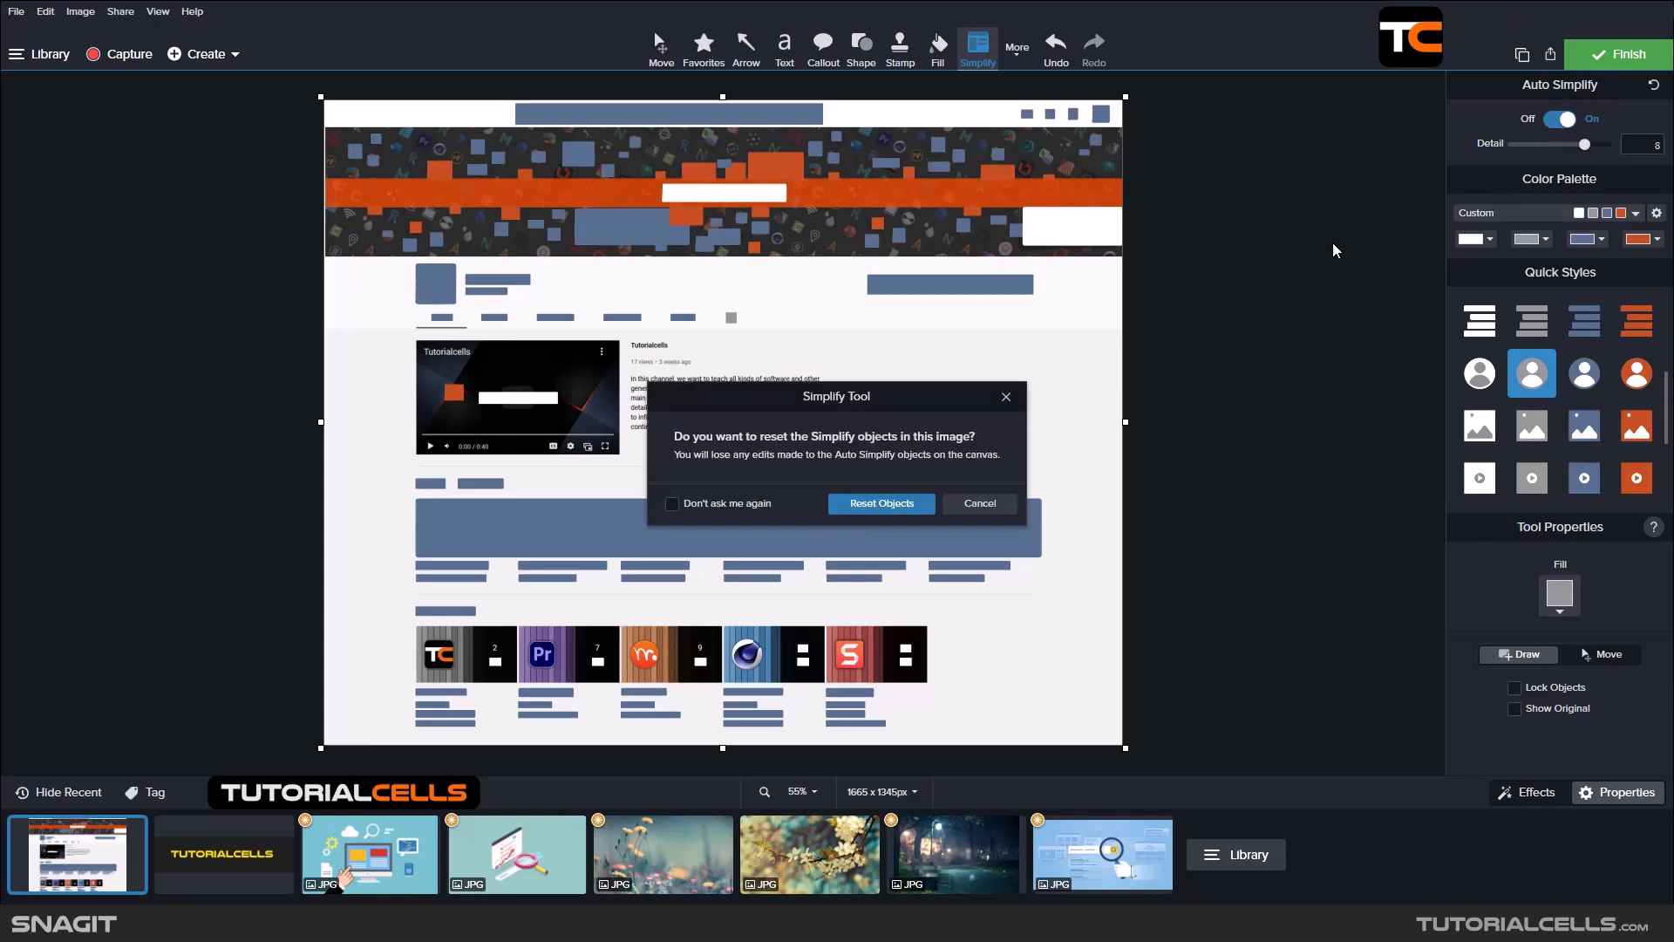
pyautogui.click(874, 506)
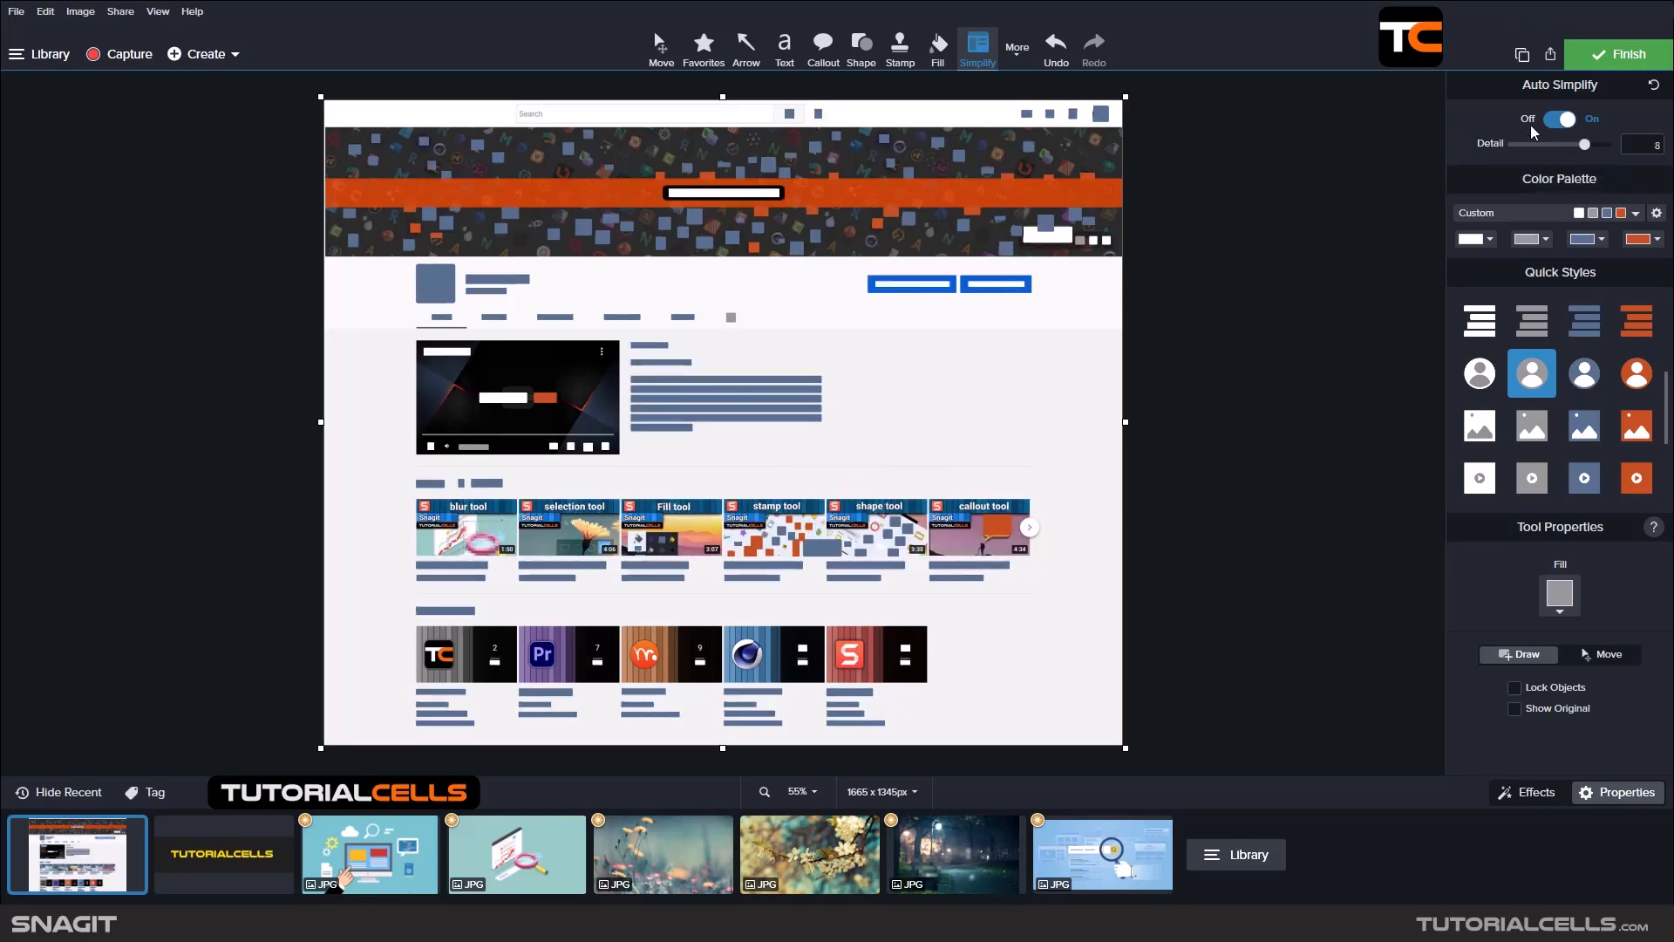
# Turn off Auto Simplify and restore the original image of the channel page.
pyautogui.click(1557, 119)
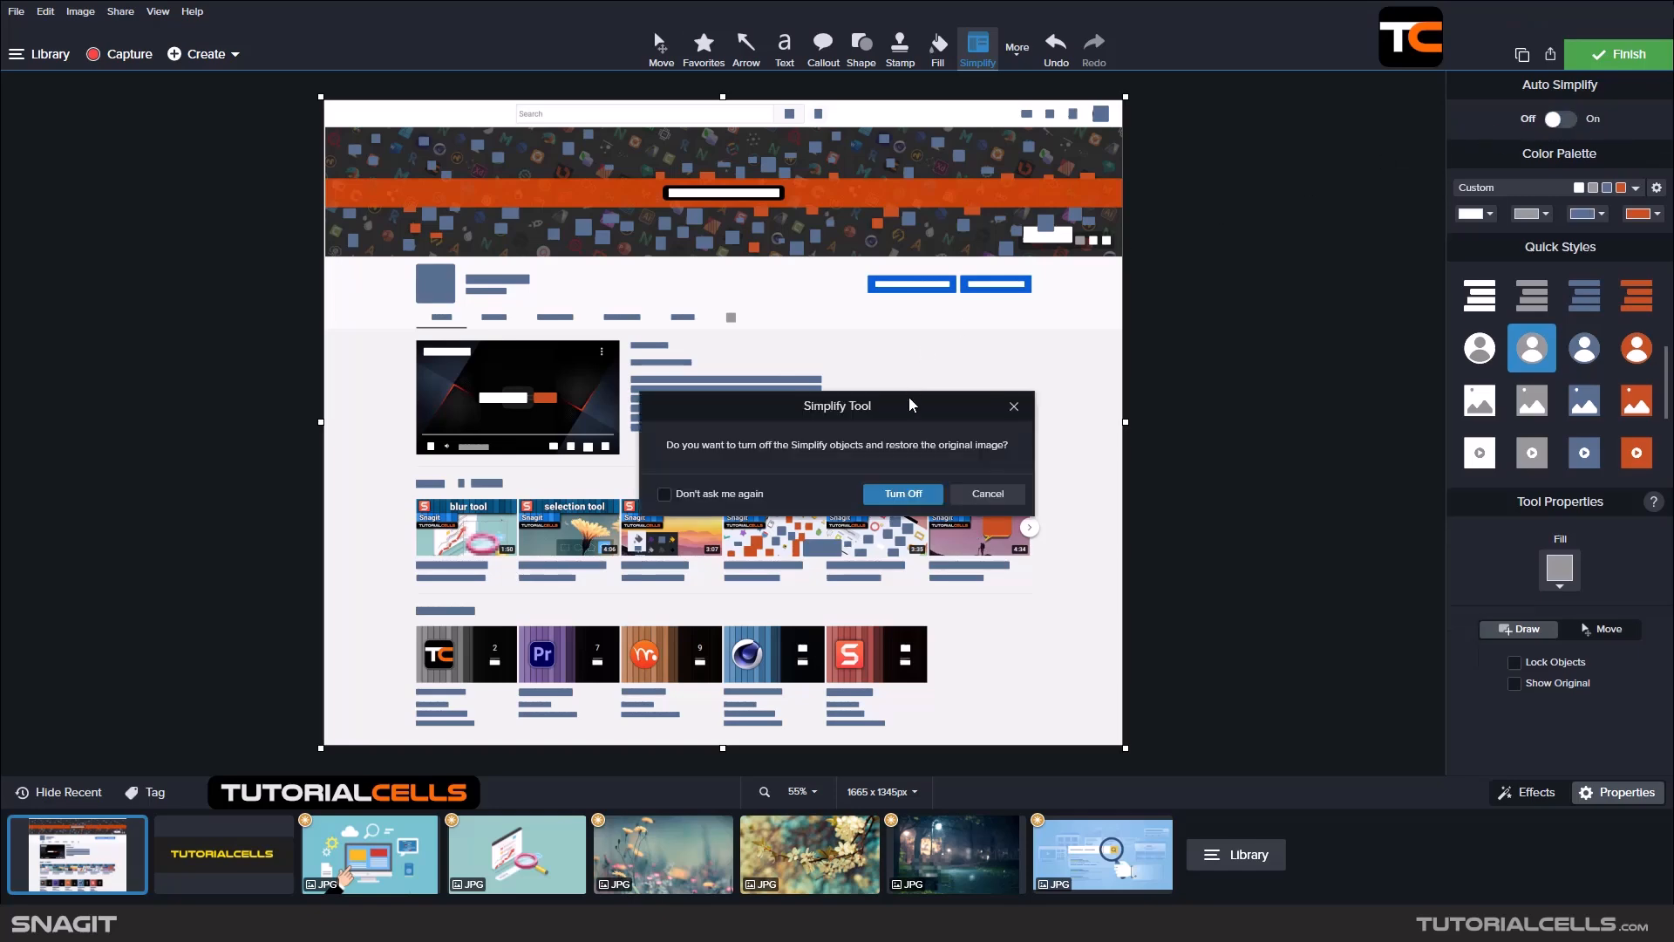
pyautogui.moveTo(905, 411); pyautogui.dragTo(902, 393)
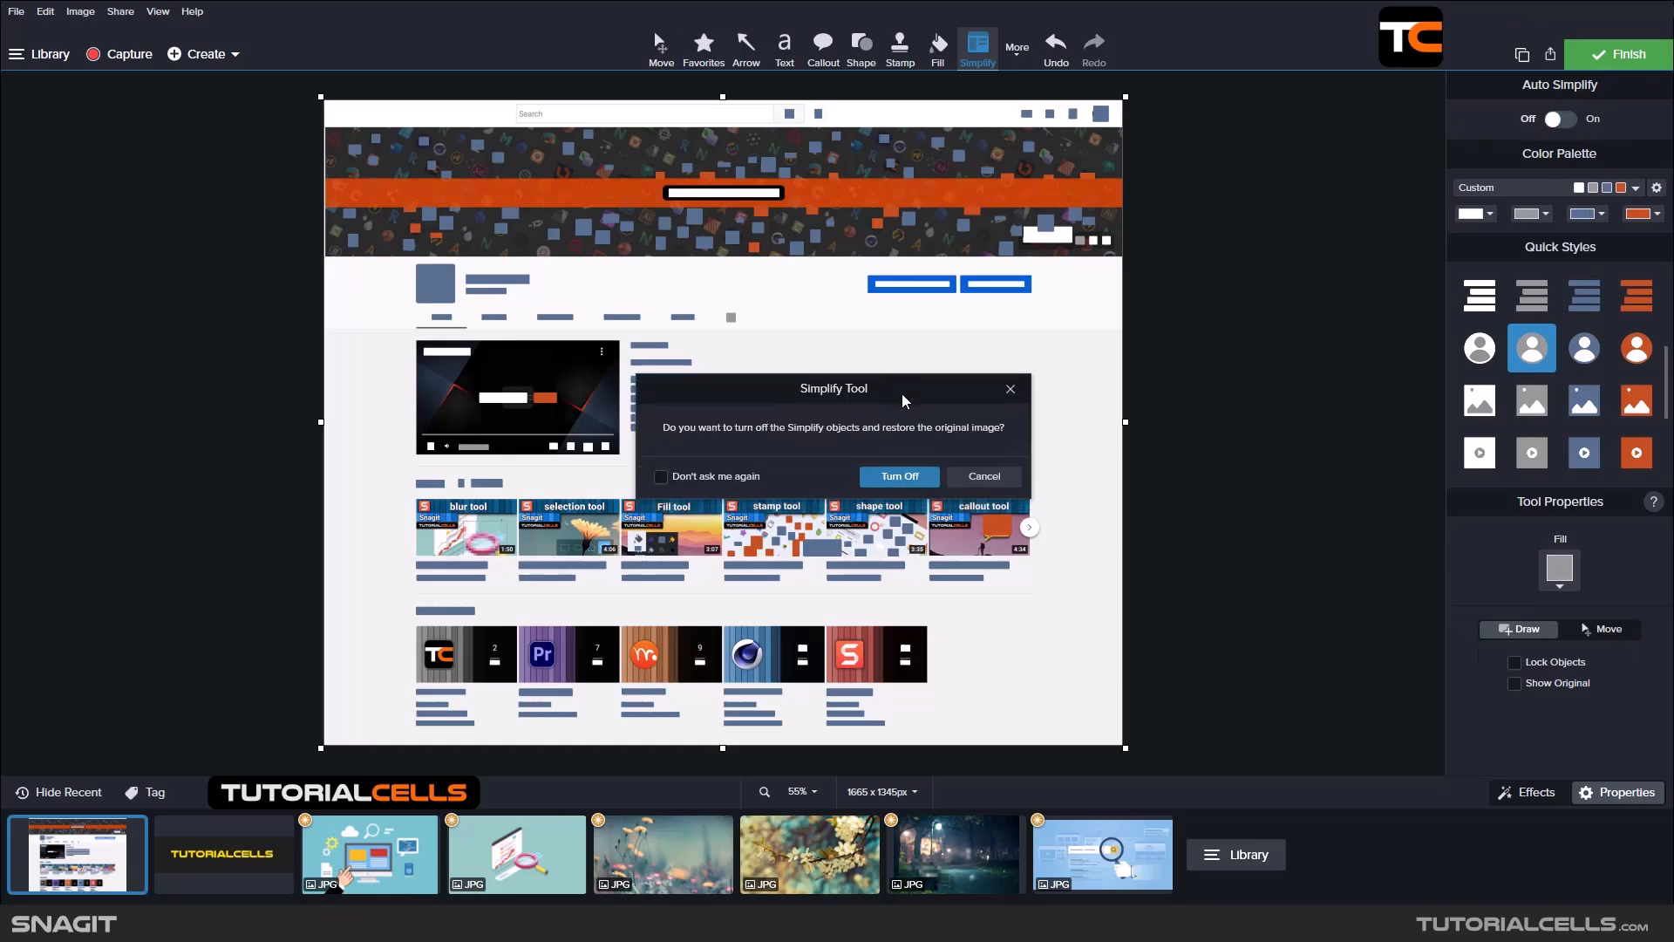
pyautogui.click(890, 481)
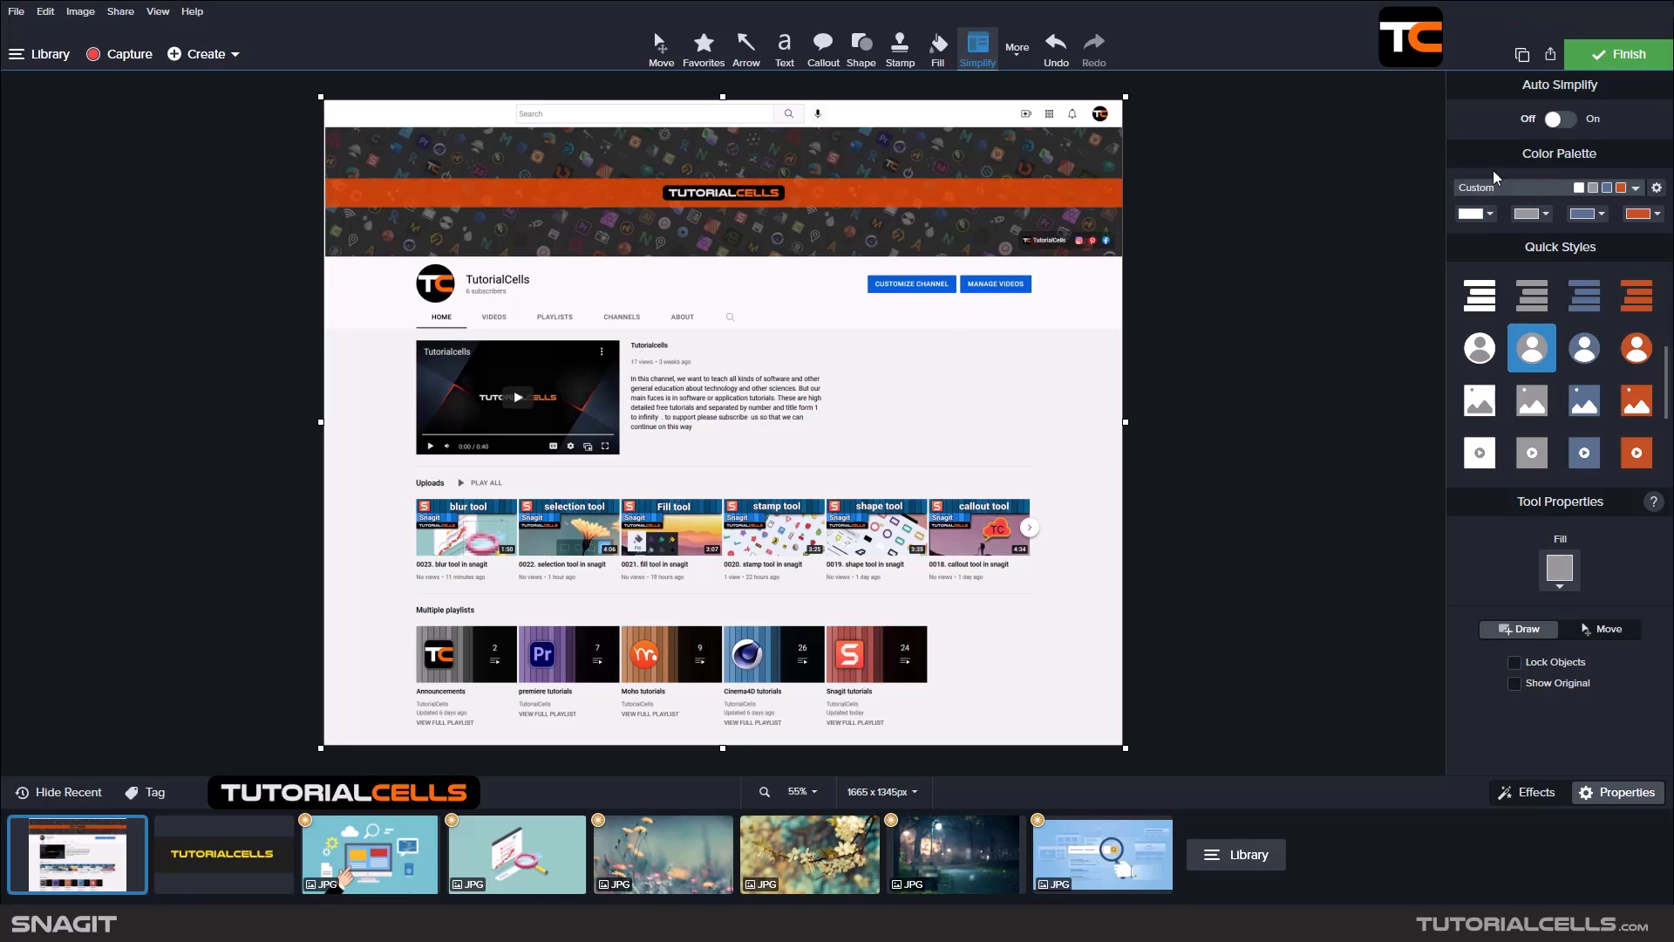
# Examine the color palette presets and the Quick Styles available for the Simplify tool.
pyautogui.click(1522, 186)
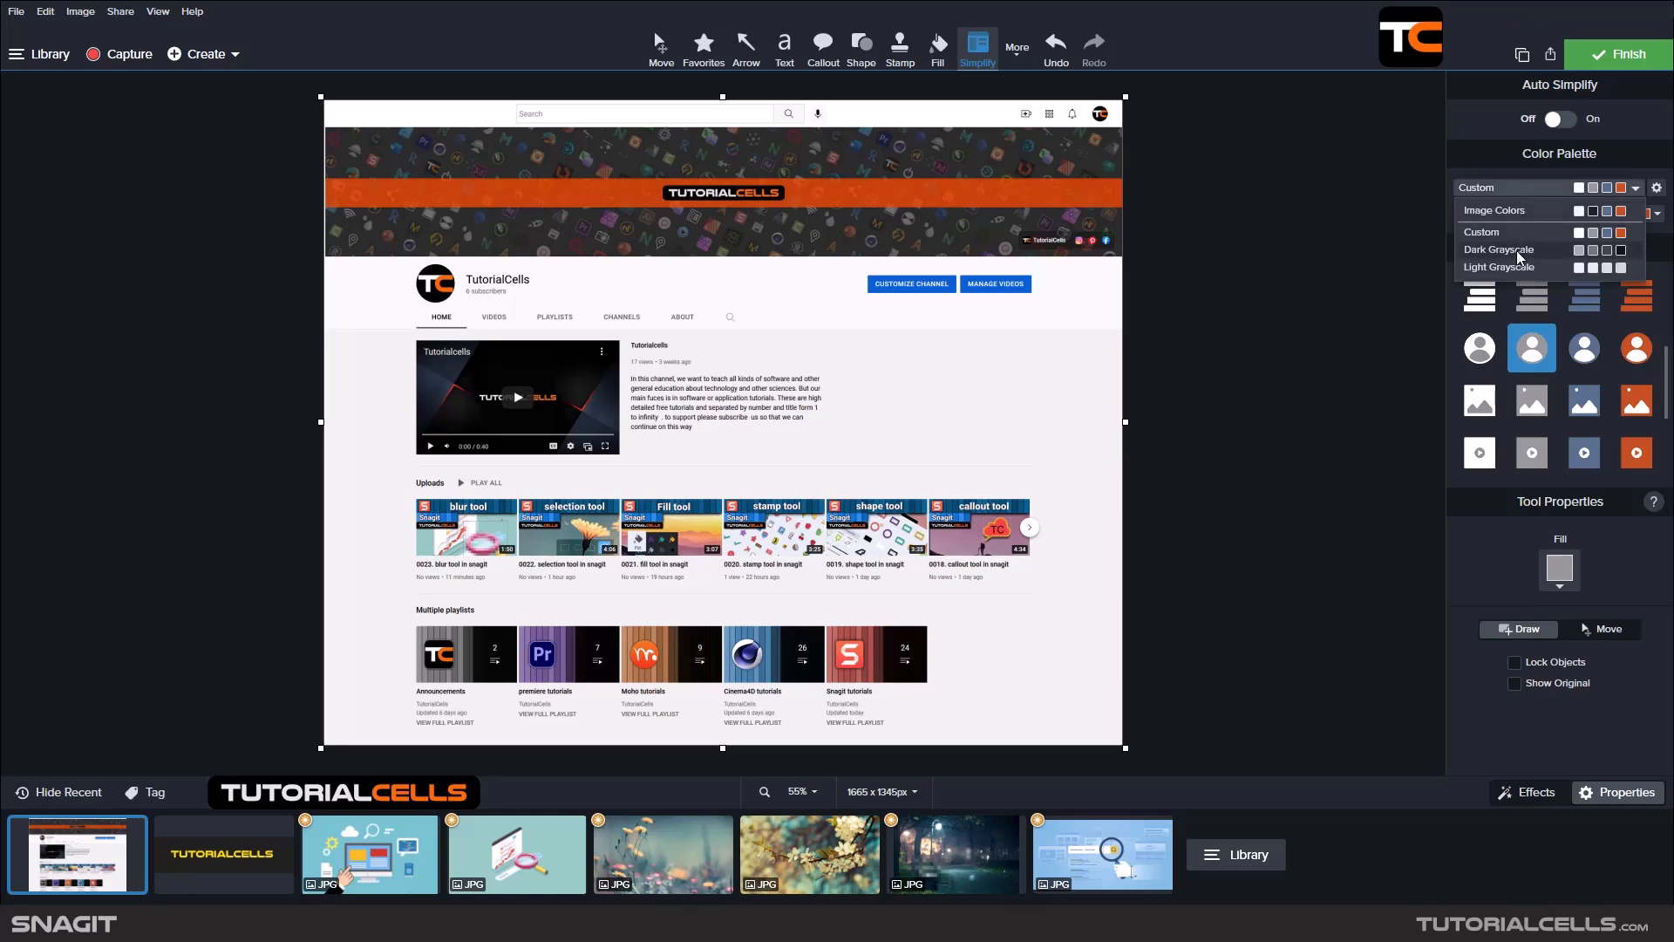
pyautogui.click(1519, 185)
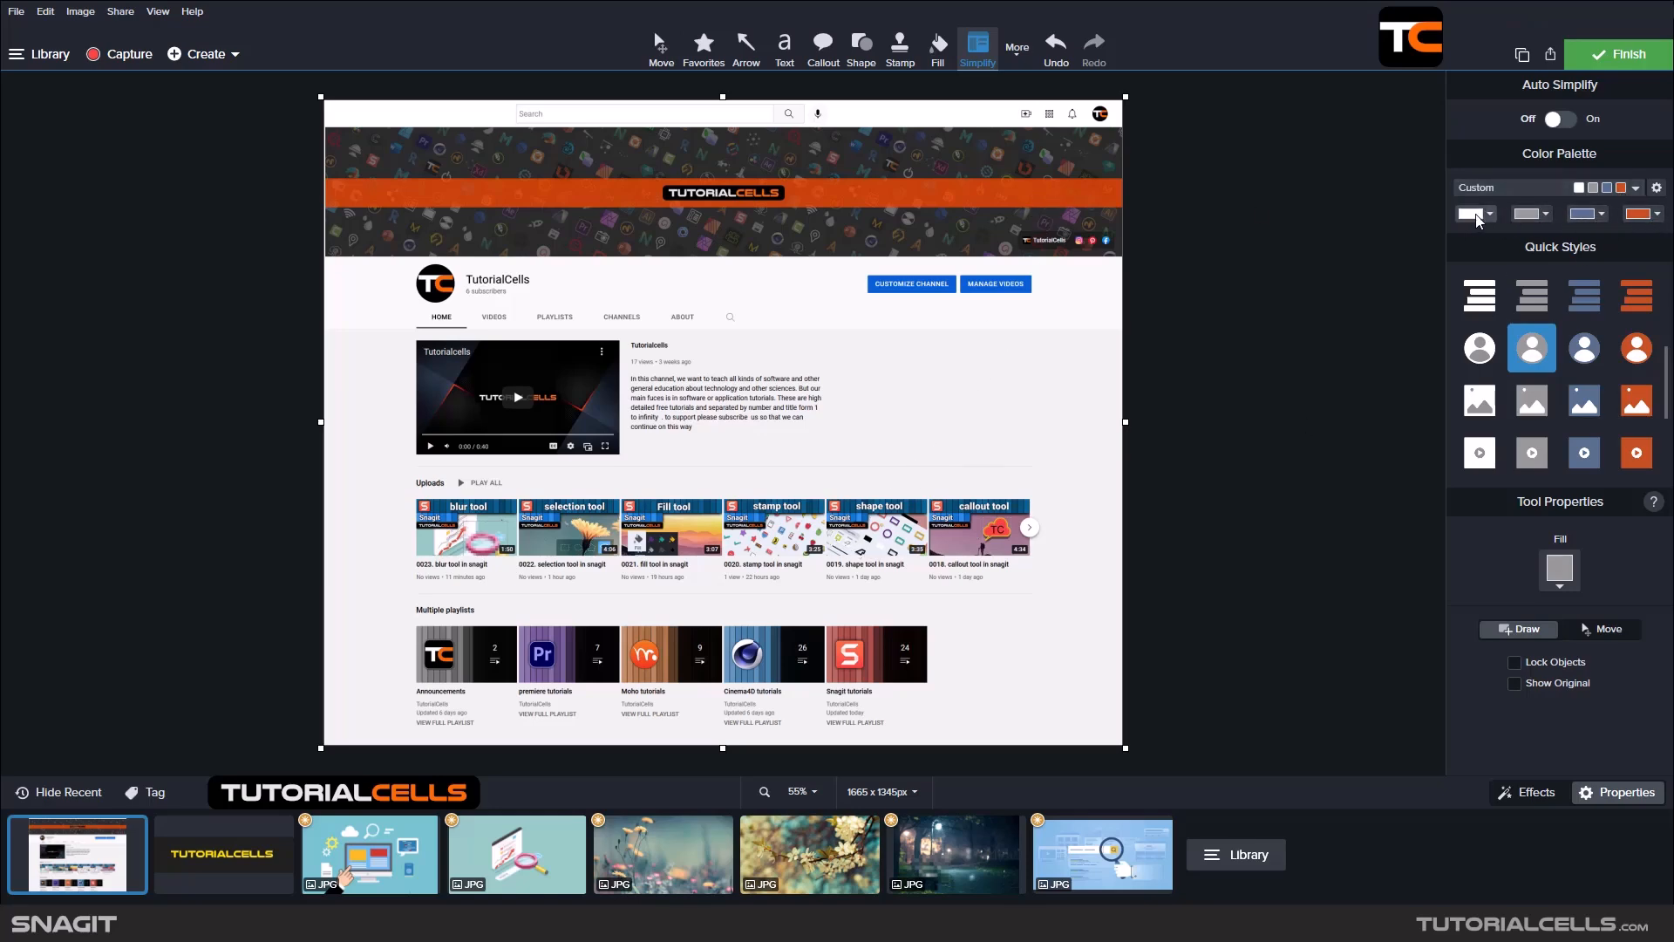
pyautogui.click(1539, 192)
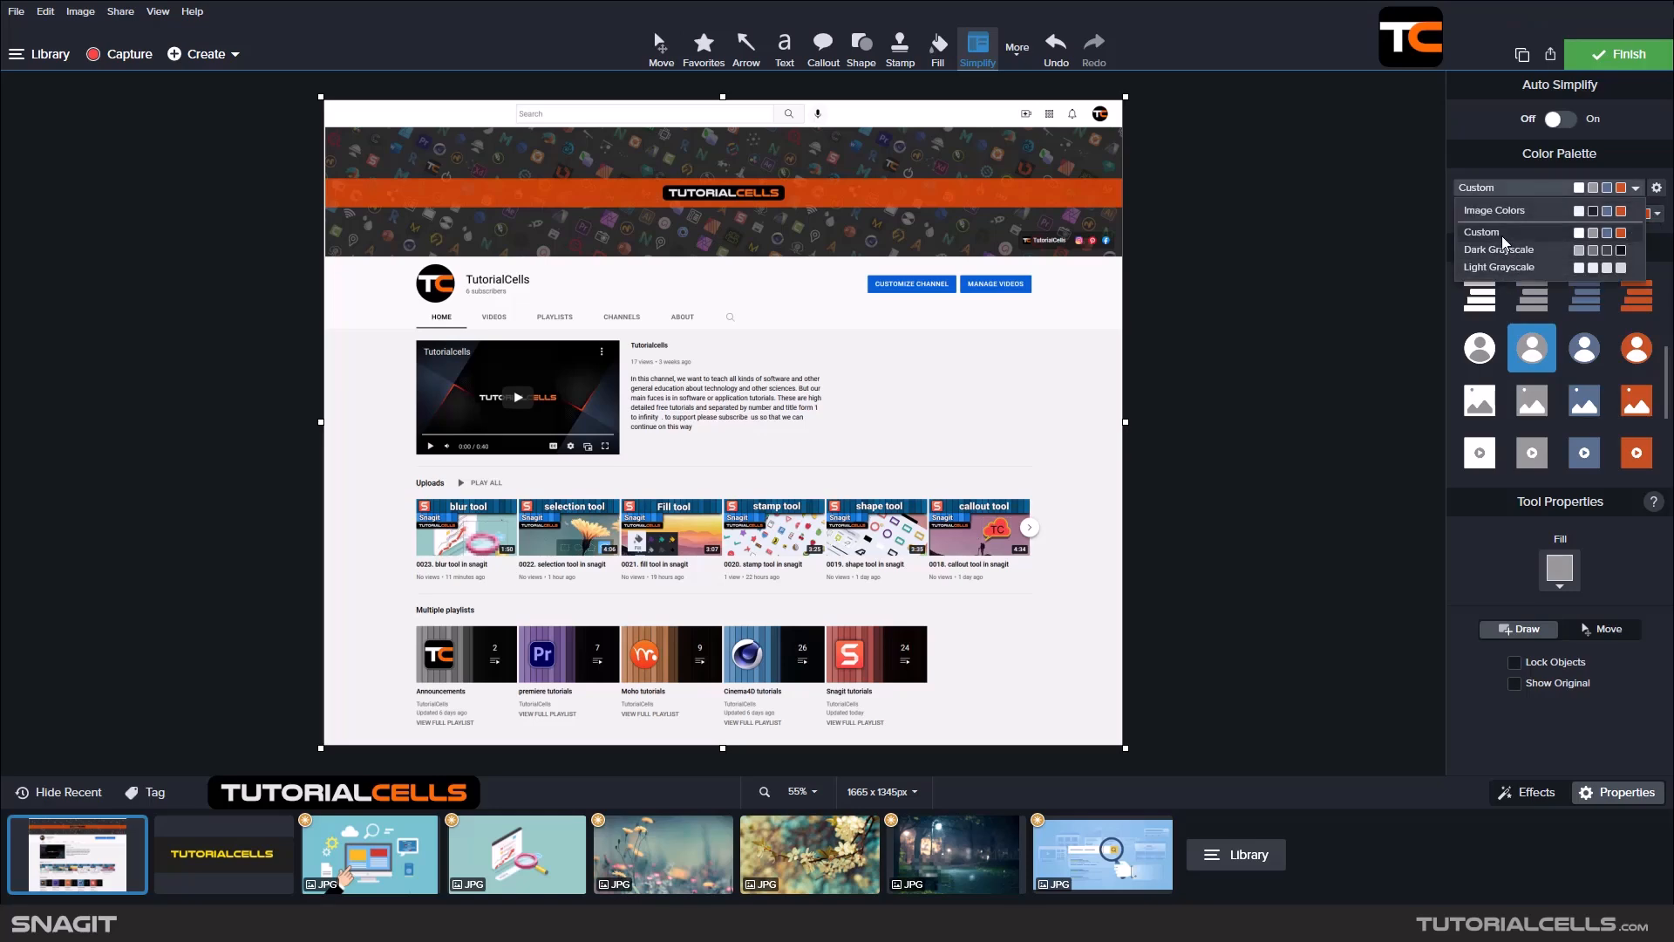
pyautogui.click(1501, 190)
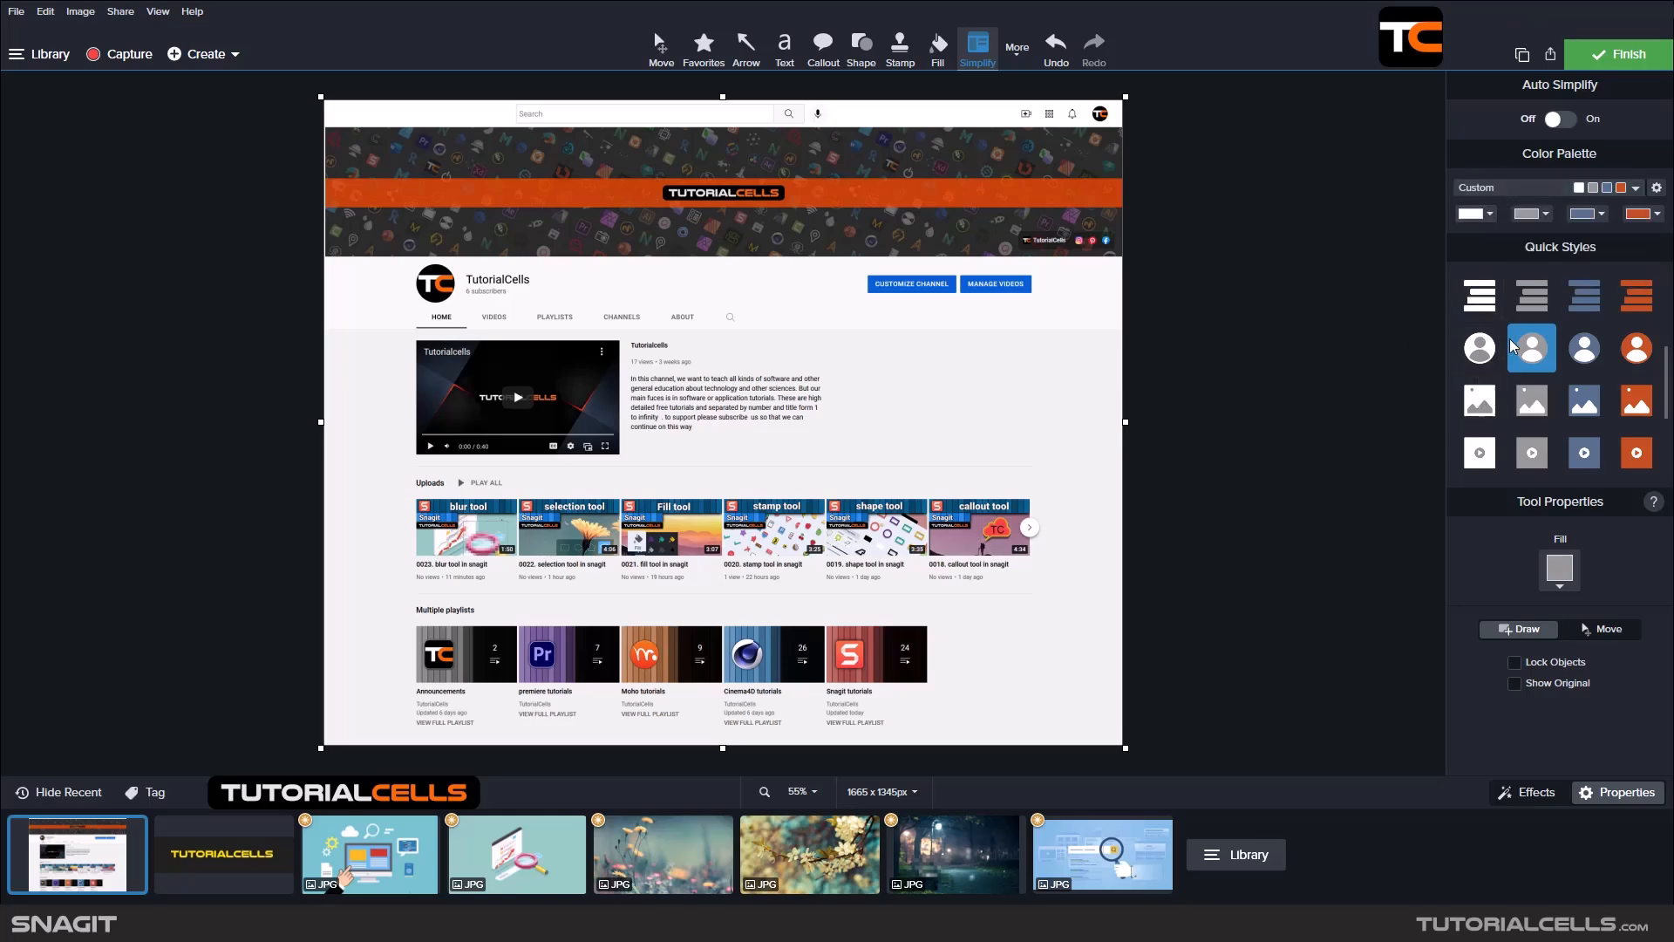
pyautogui.scroll(-3, 1482, 375)
pyautogui.scroll(4, 1508, 366)
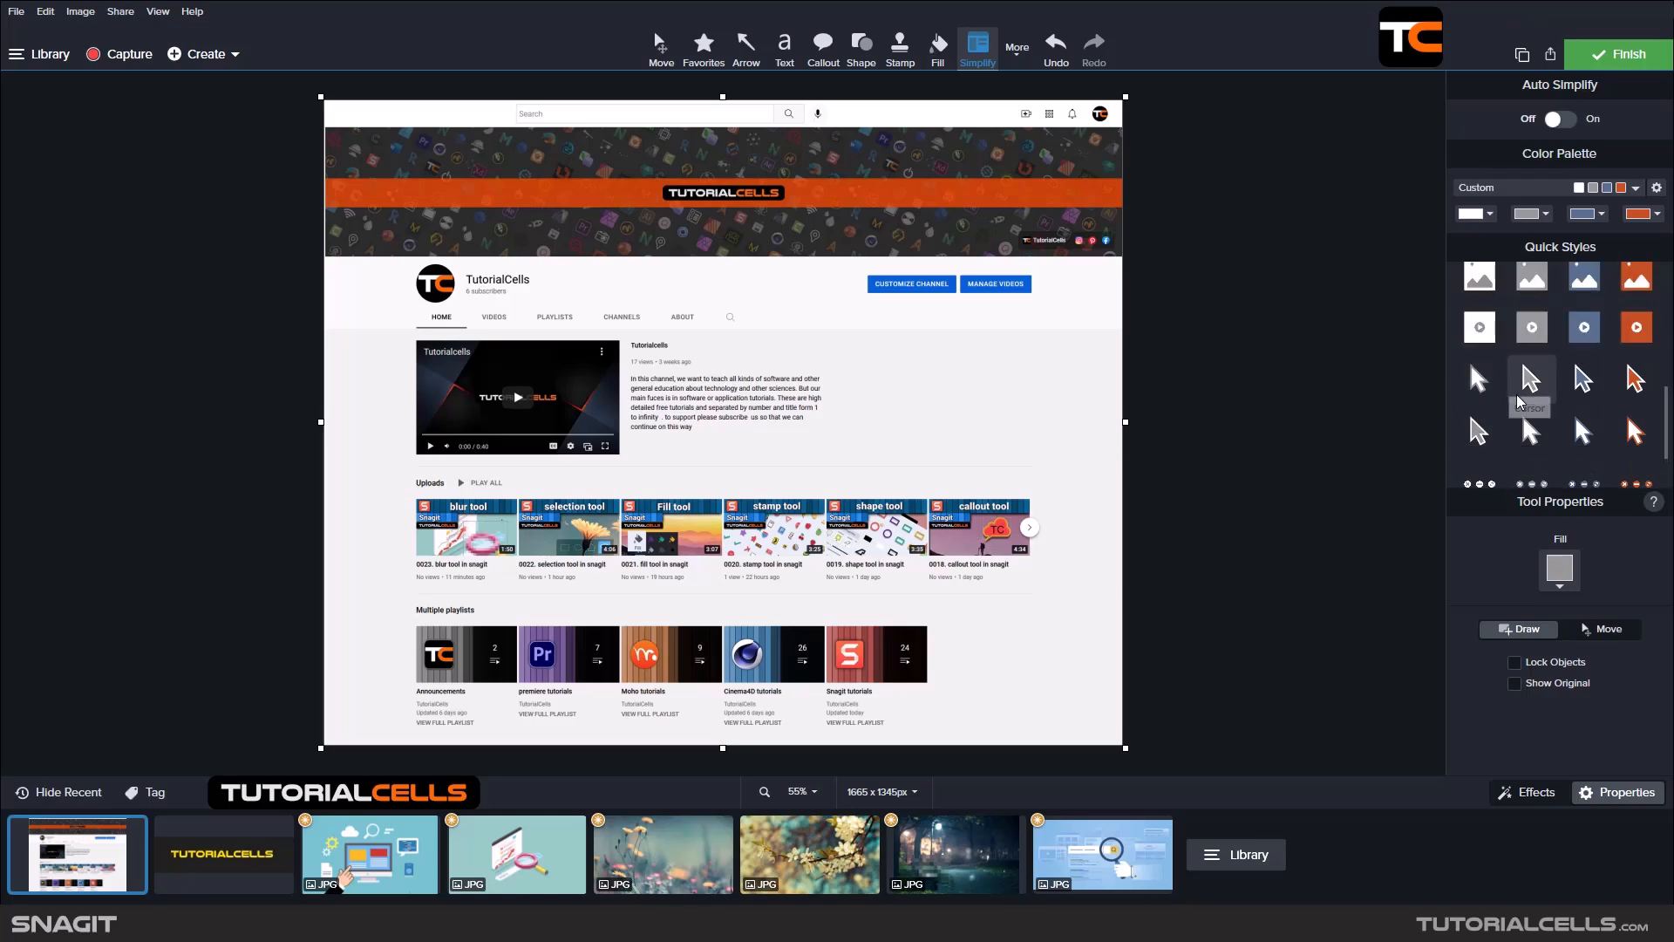
pyautogui.scroll(3, 1527, 392)
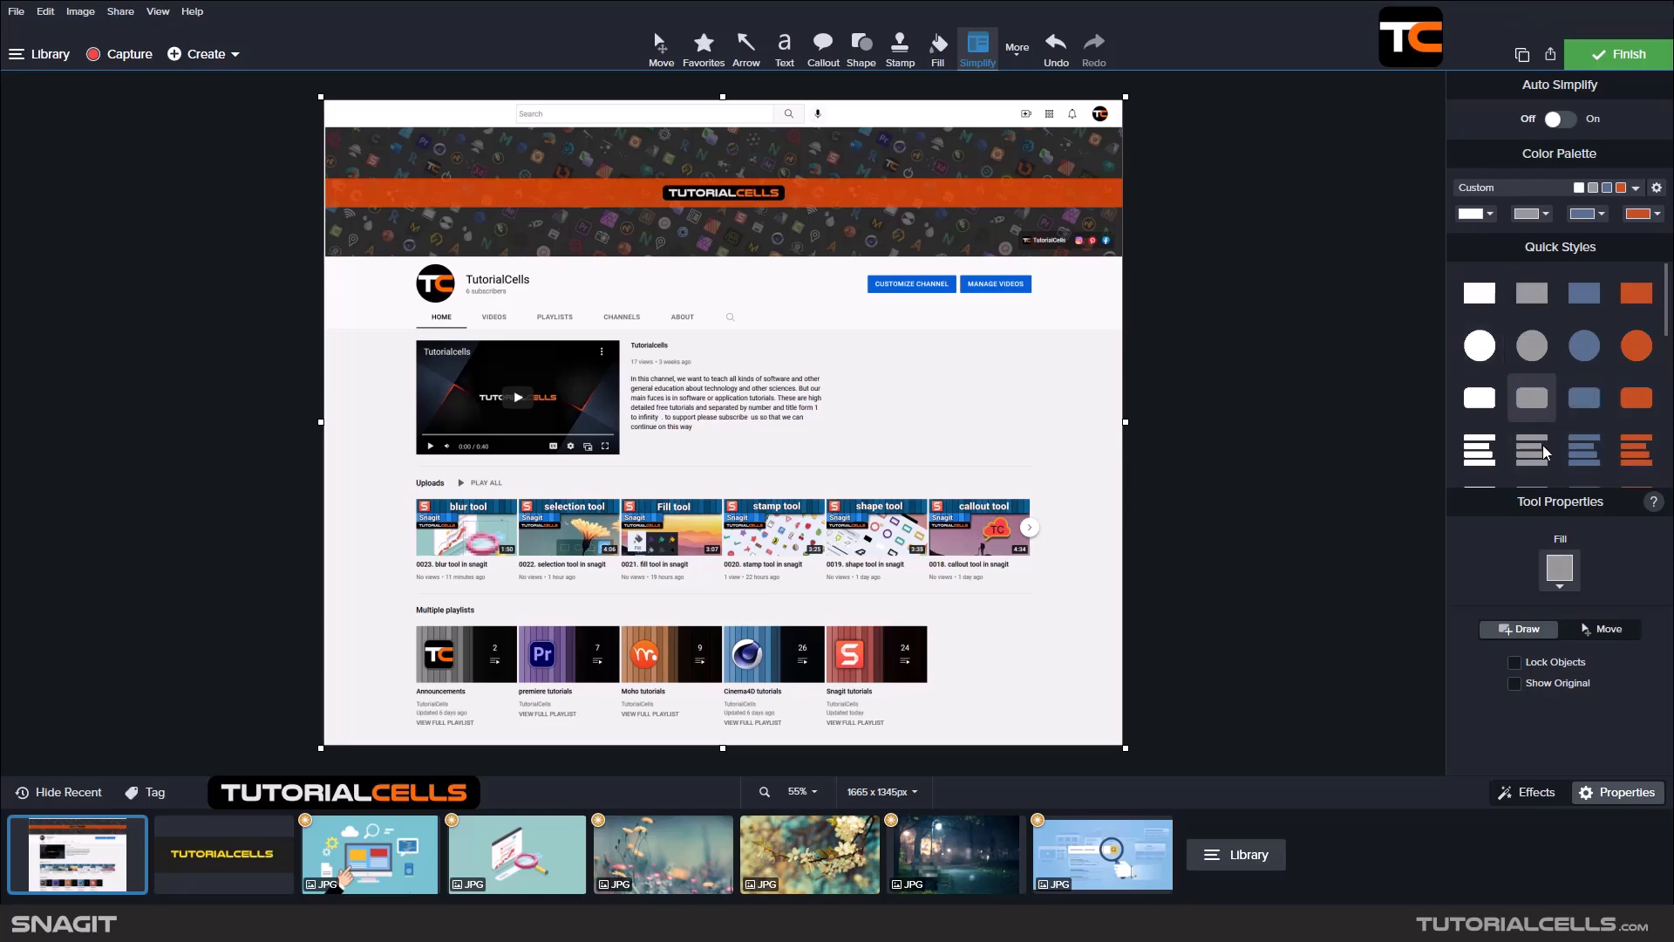
# Enlarge the Quick Styles list and cover the channel's profile picture with an orange Avatar object.
pyautogui.moveTo(1506, 492); pyautogui.dragTo(1506, 520)
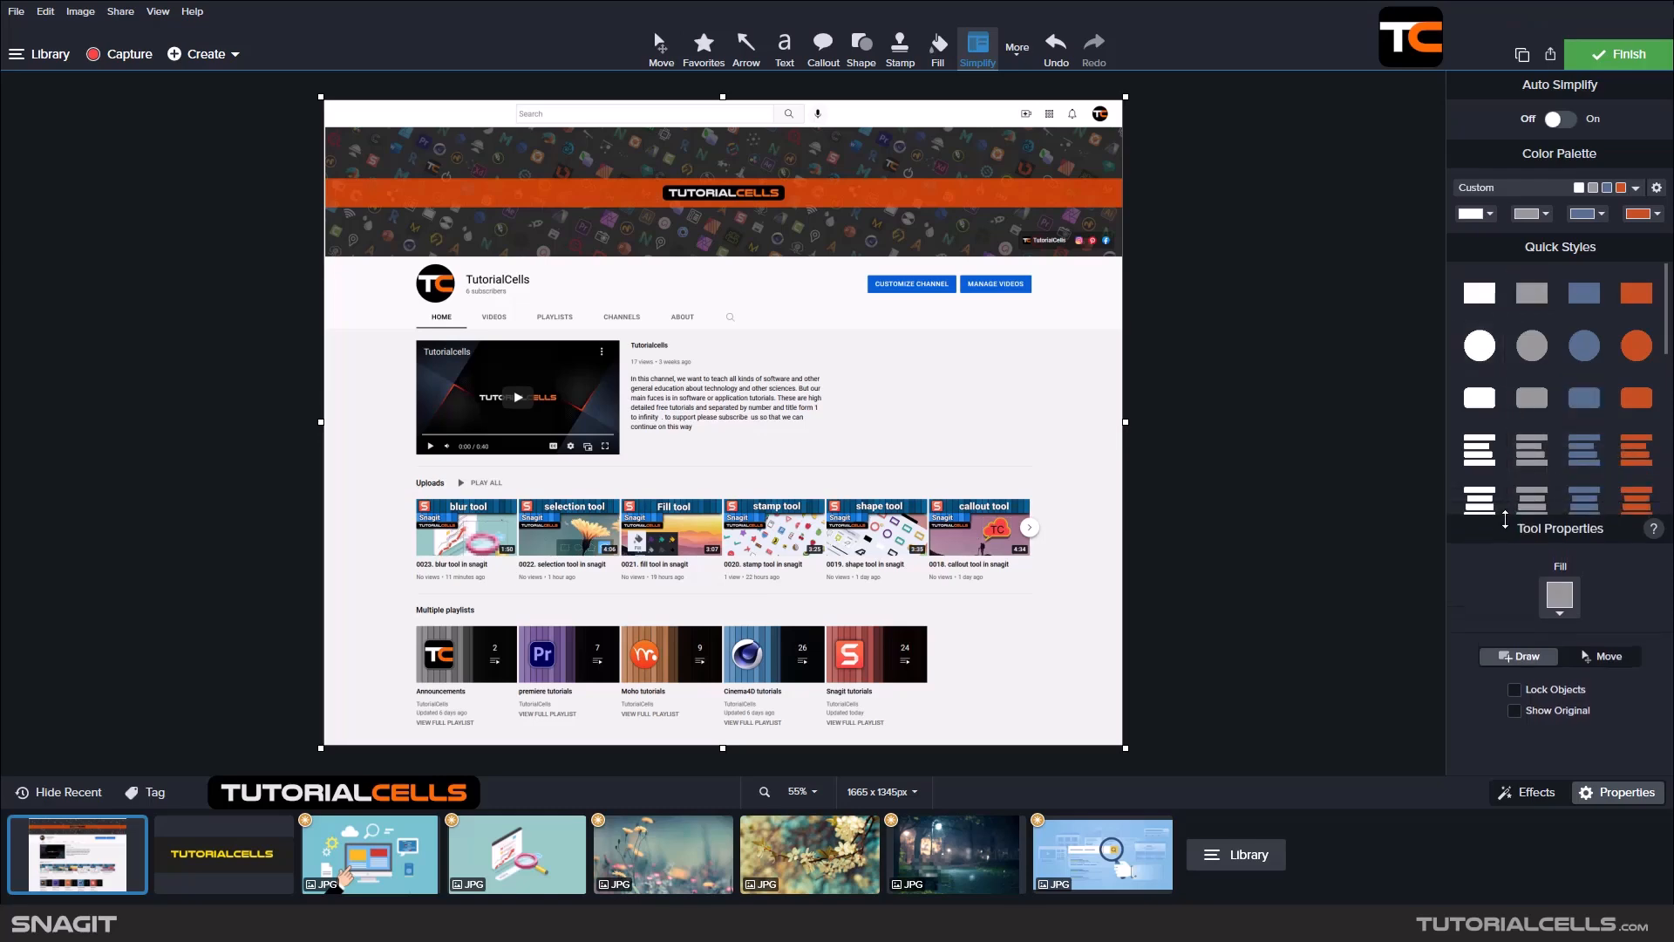
pyautogui.scroll(-6, 1572, 380)
pyautogui.scroll(-1, 1566, 410)
pyautogui.scroll(6, 1565, 420)
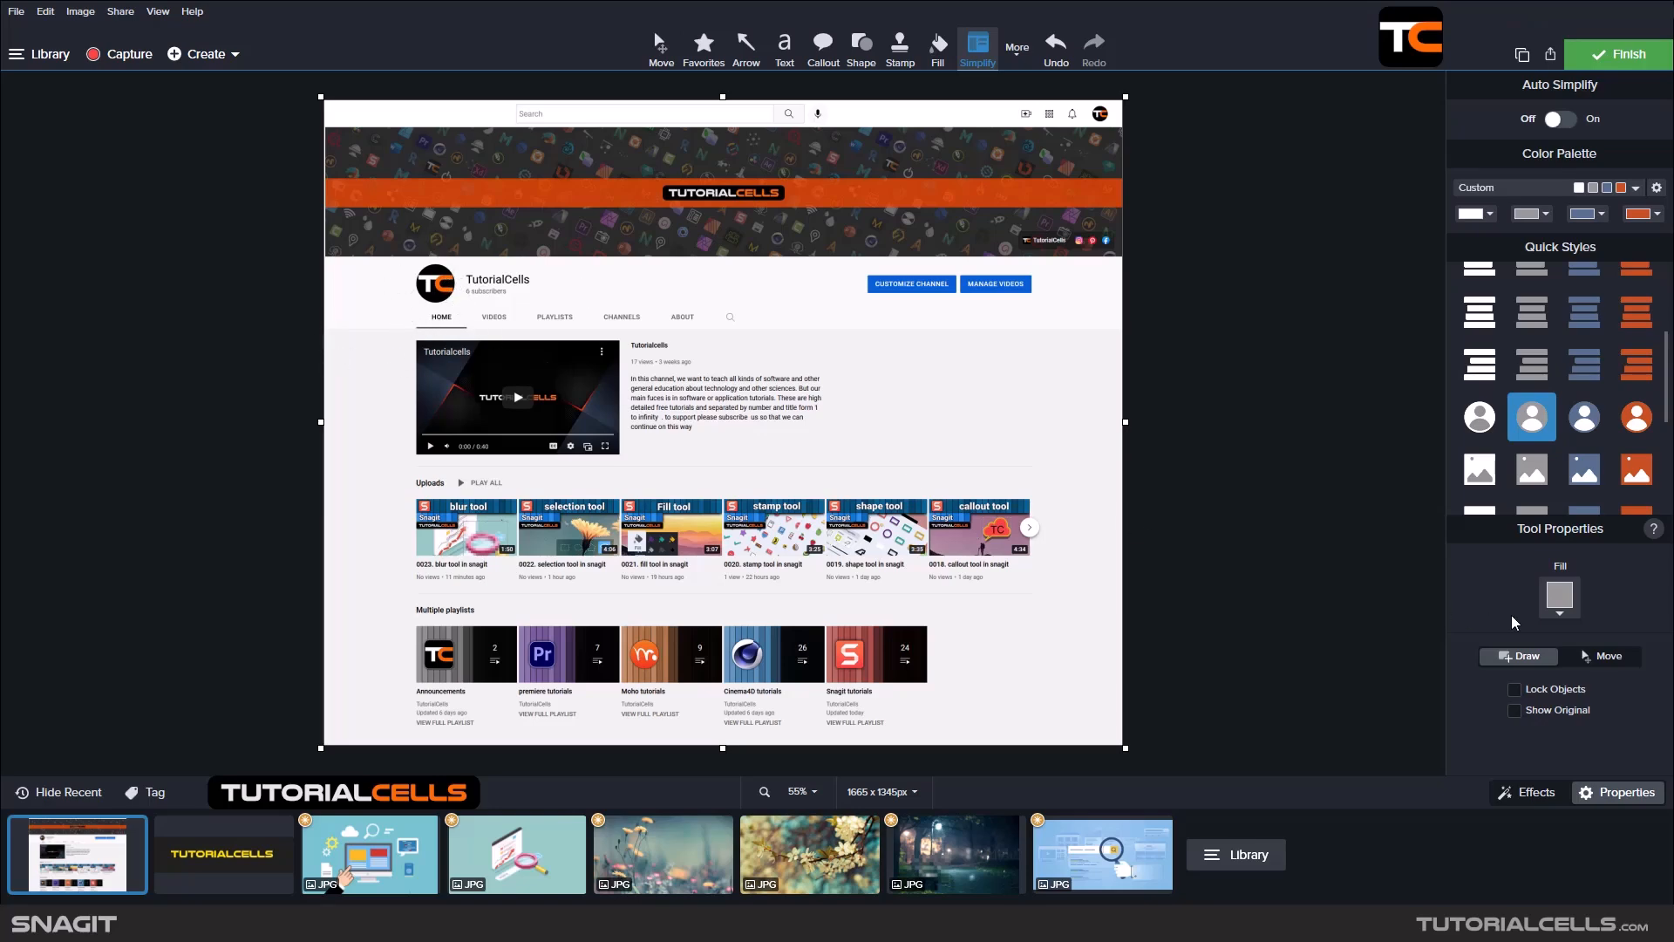
pyautogui.click(1637, 420)
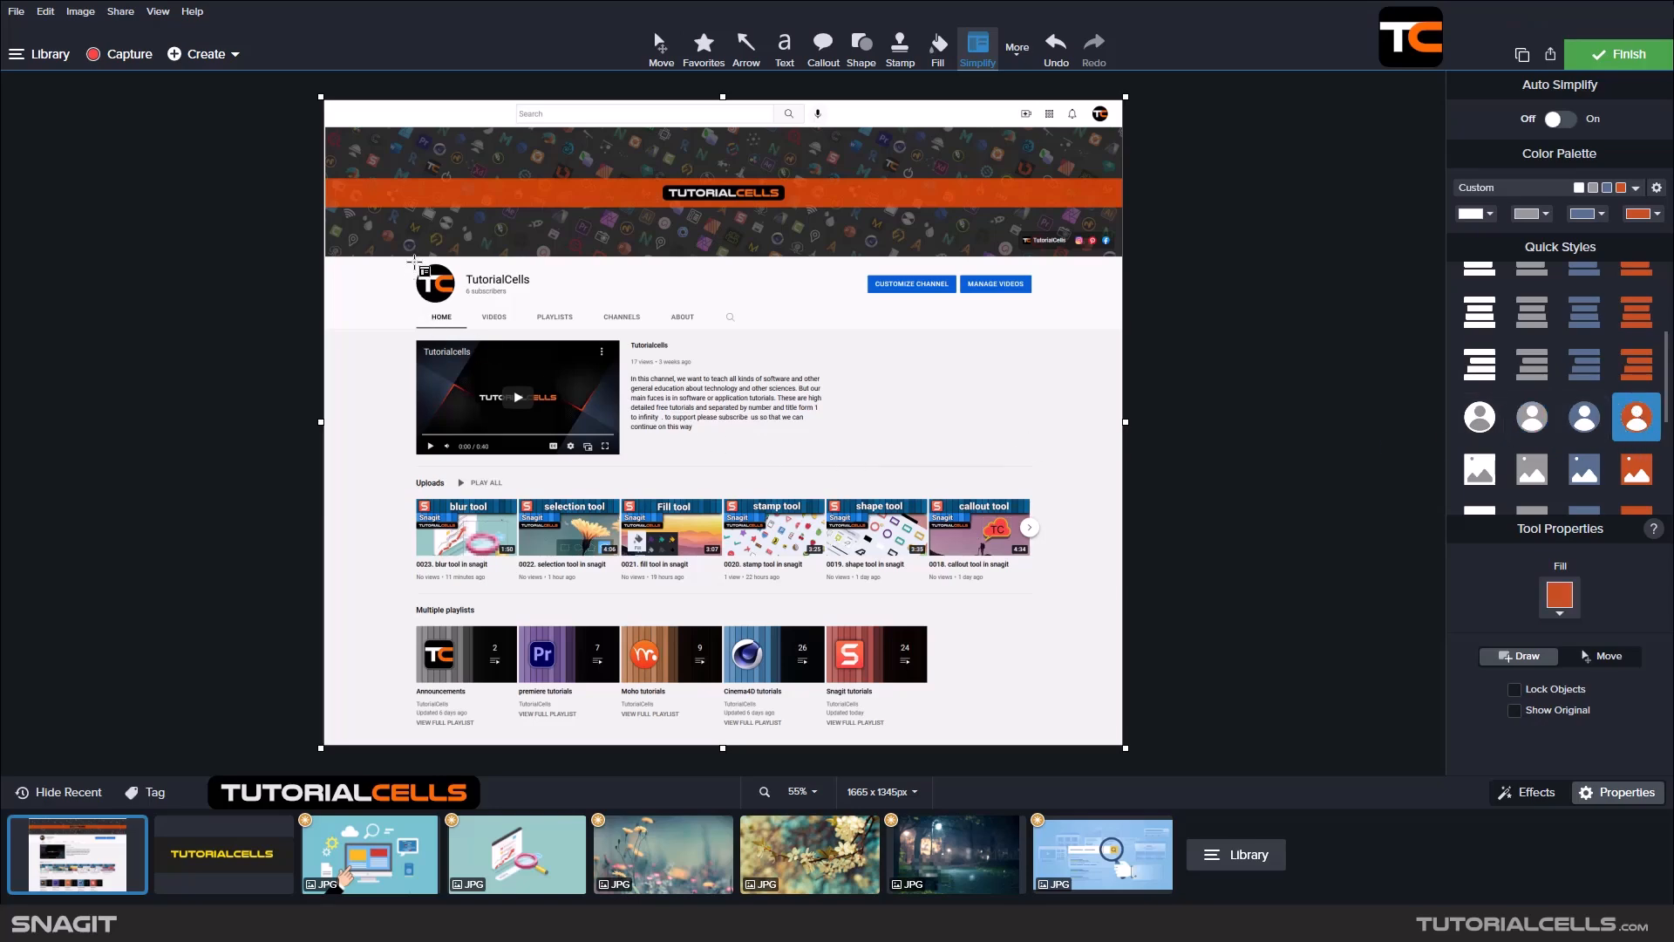
pyautogui.moveTo(414, 262)
pyautogui.mouseDown()
pyautogui.moveTo(468, 315)
pyautogui.moveTo(438, 283)
pyautogui.mouseUp()
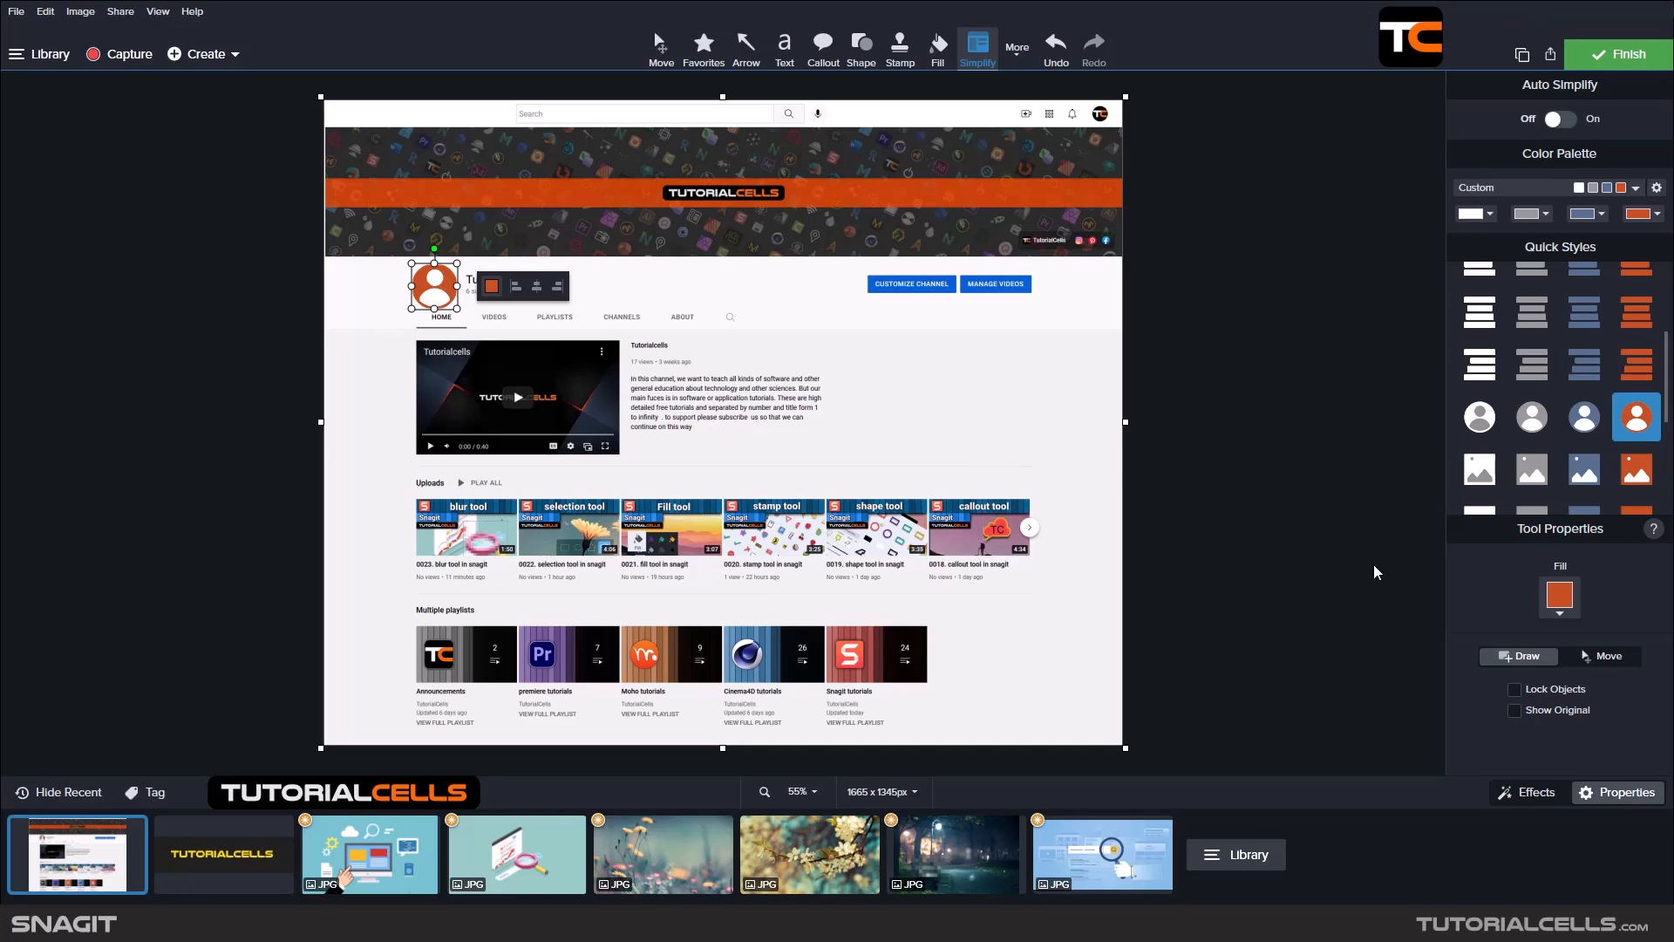
# Try the magenta fill #FF00DE on the avatar object, then restore its orange palette color.
pyautogui.click(1560, 617)
pyautogui.moveTo(1572, 724); pyautogui.dragTo(1599, 686)
pyautogui.click(1625, 710)
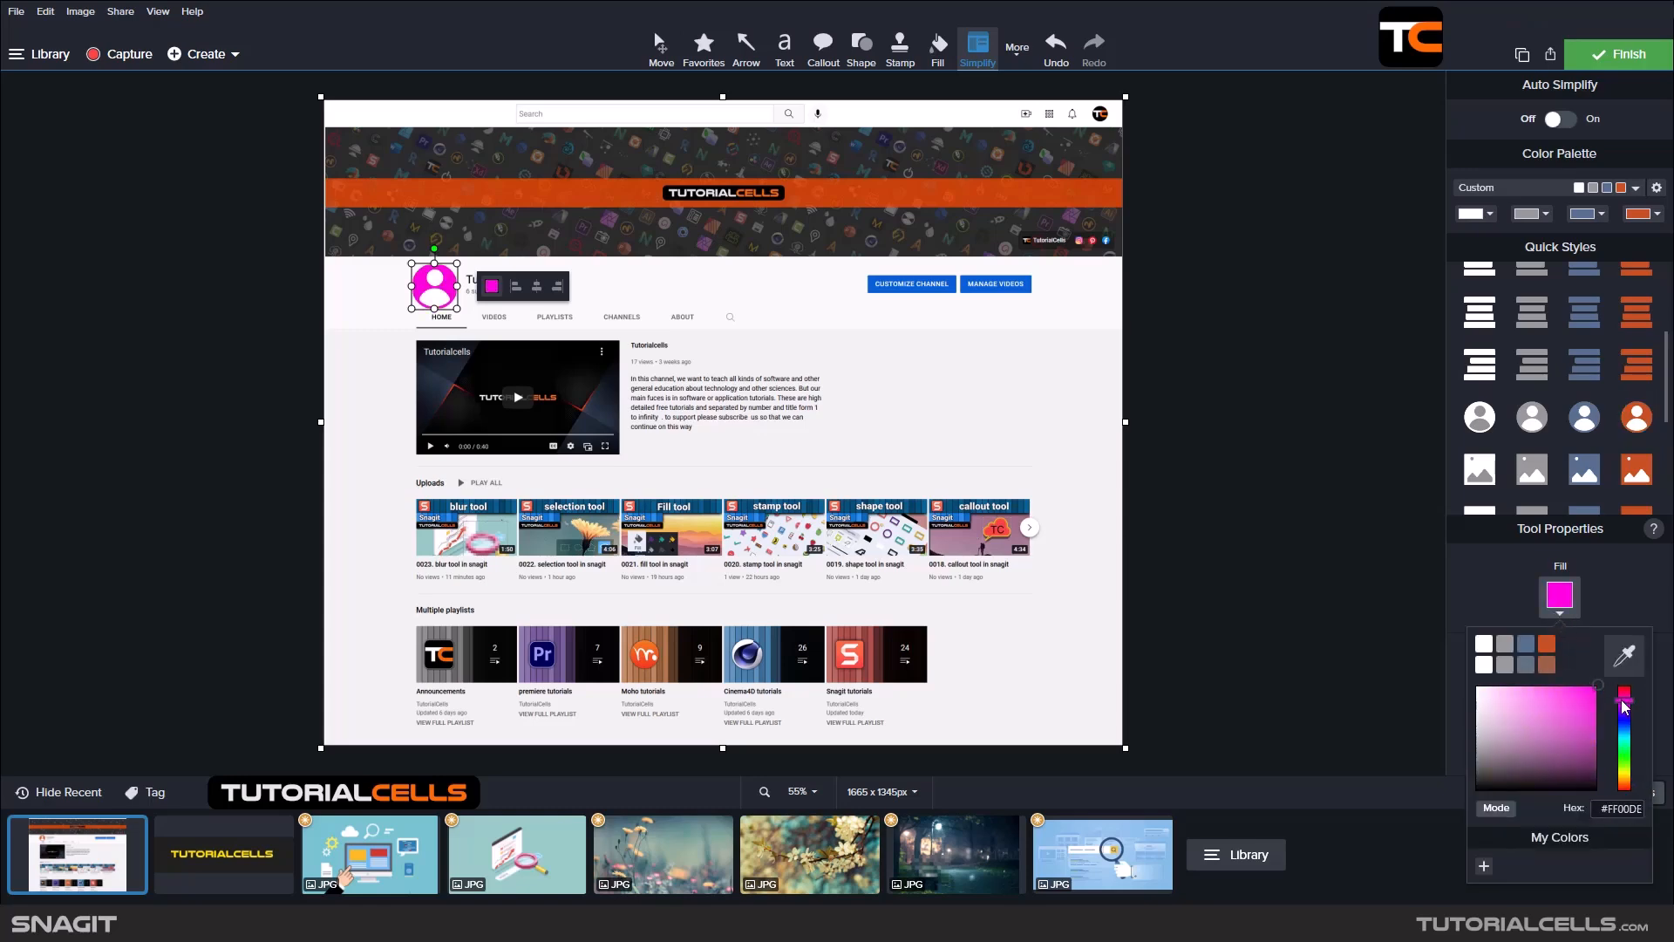
pyautogui.click(1548, 645)
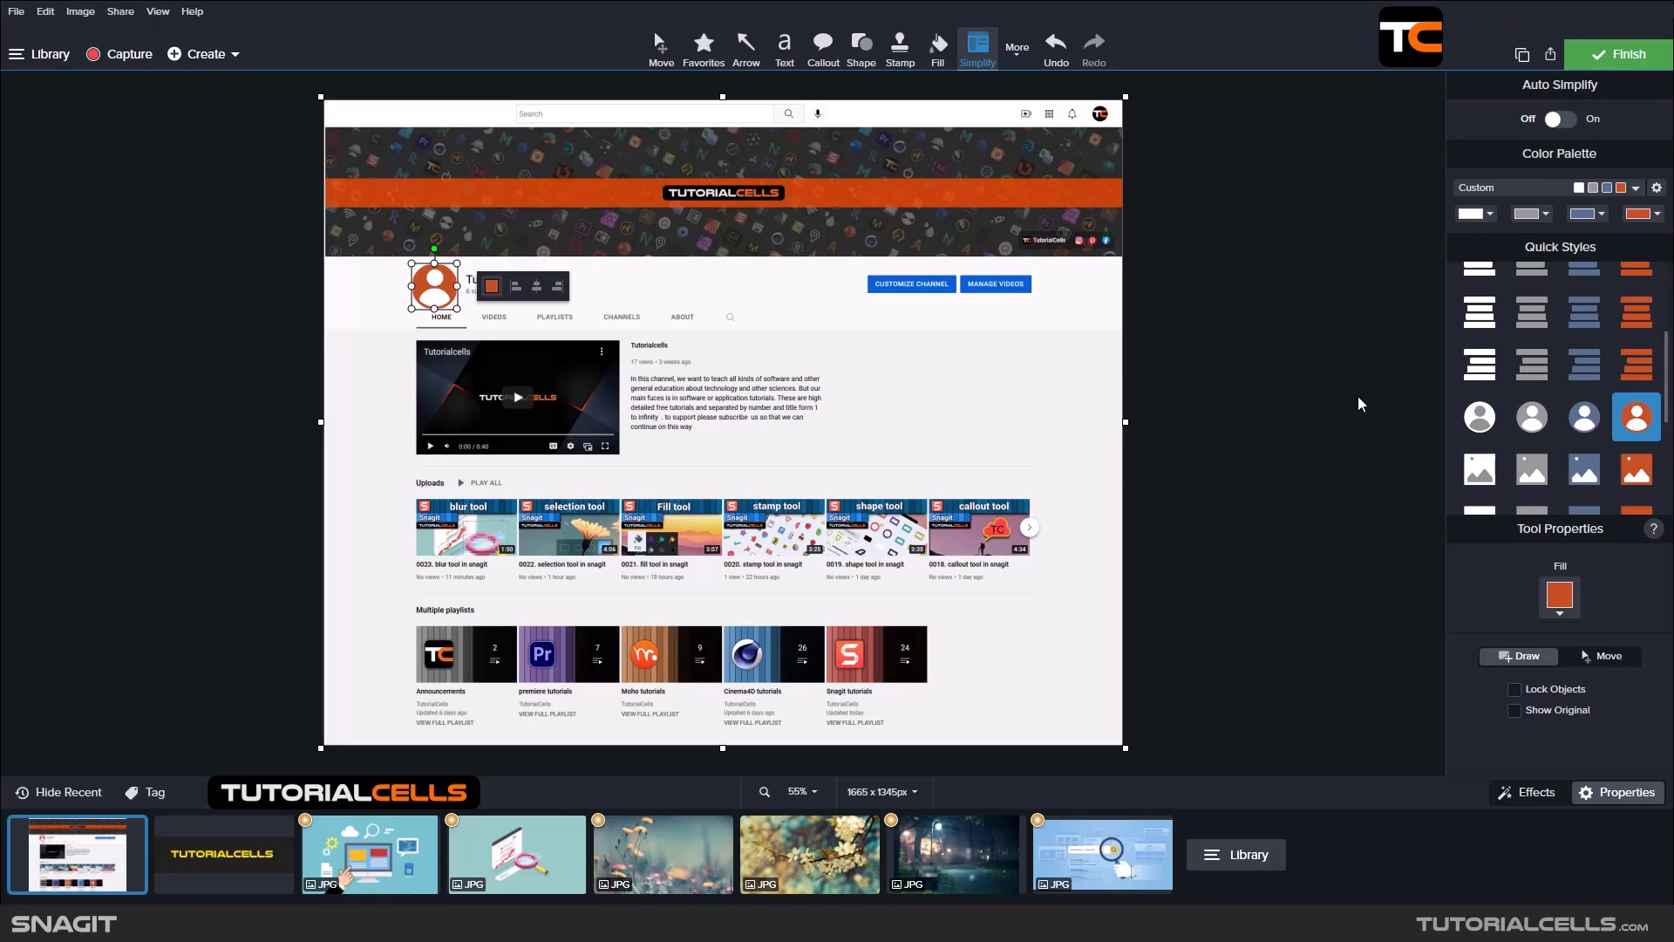
# Cover the featured video player with an orange Video object spanning the whole player.
pyautogui.scroll(-3, 1585, 366)
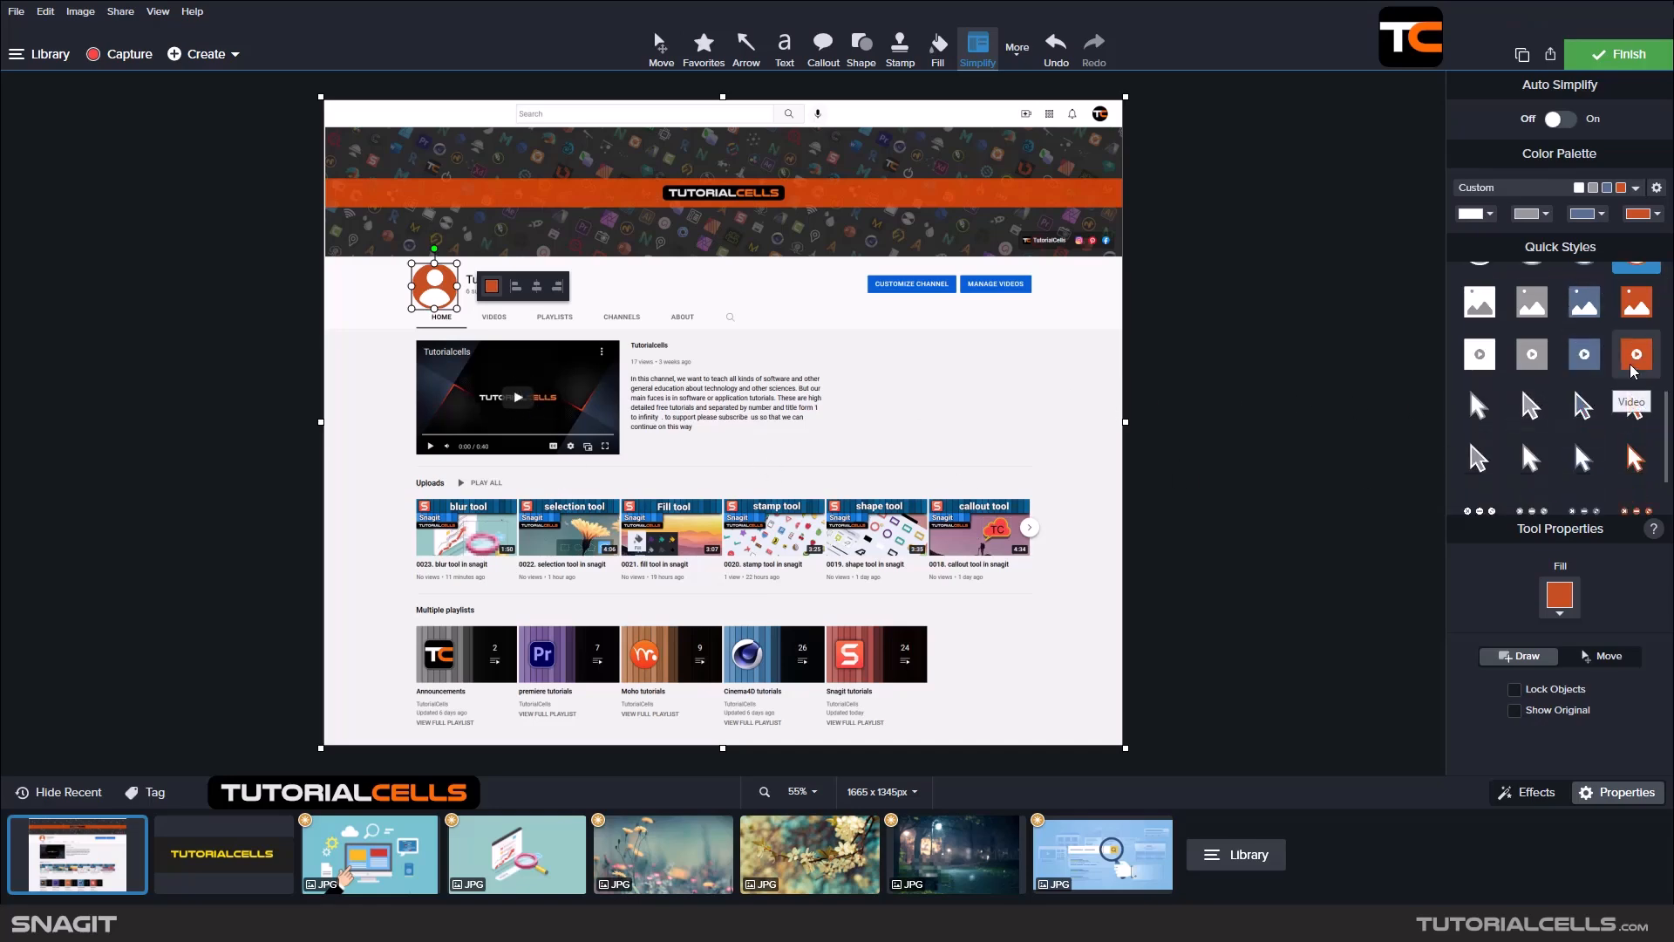
pyautogui.click(1643, 372)
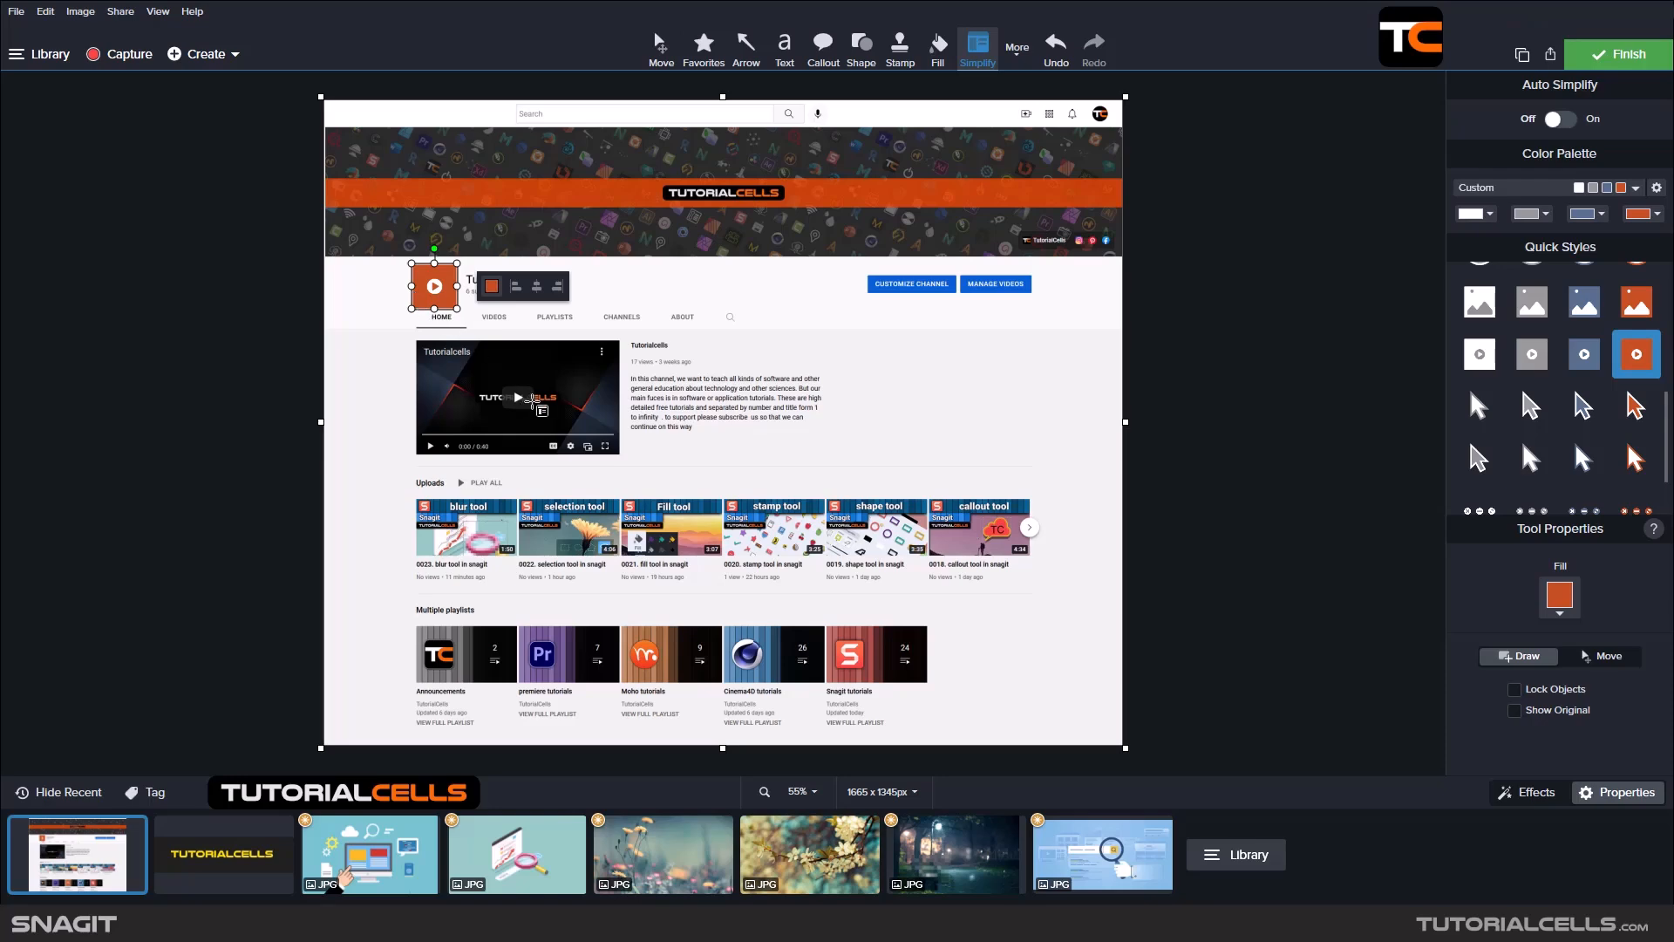
pyautogui.click(599, 423)
pyautogui.press('Delete')
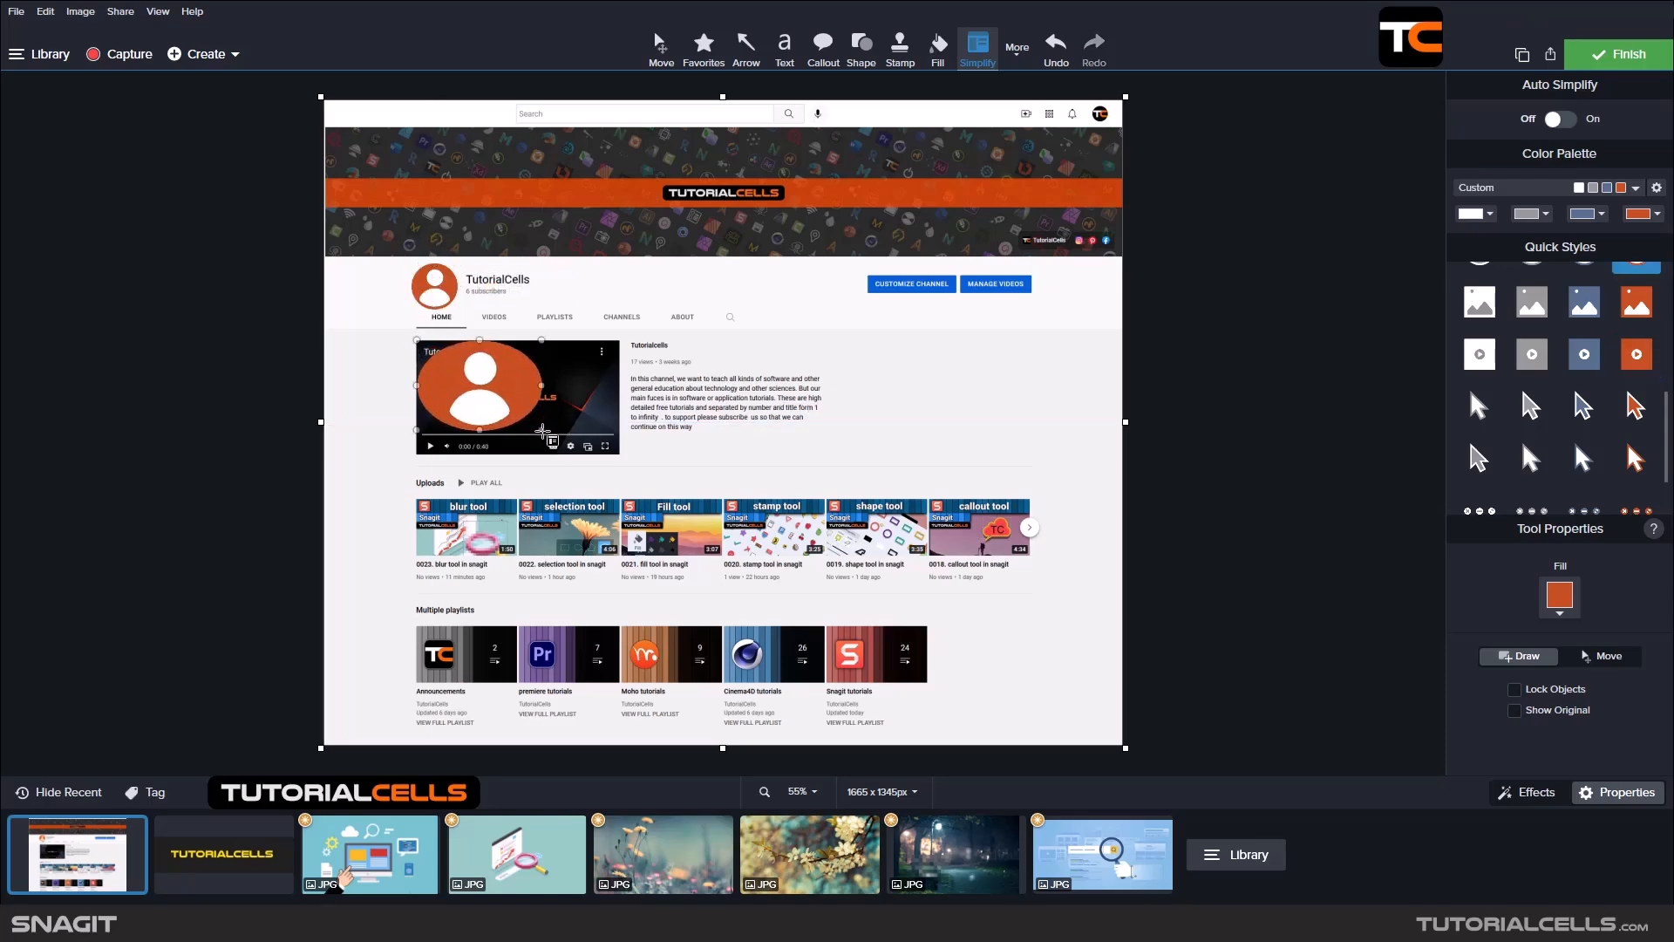
pyautogui.hotkey('ctrl', 'z')
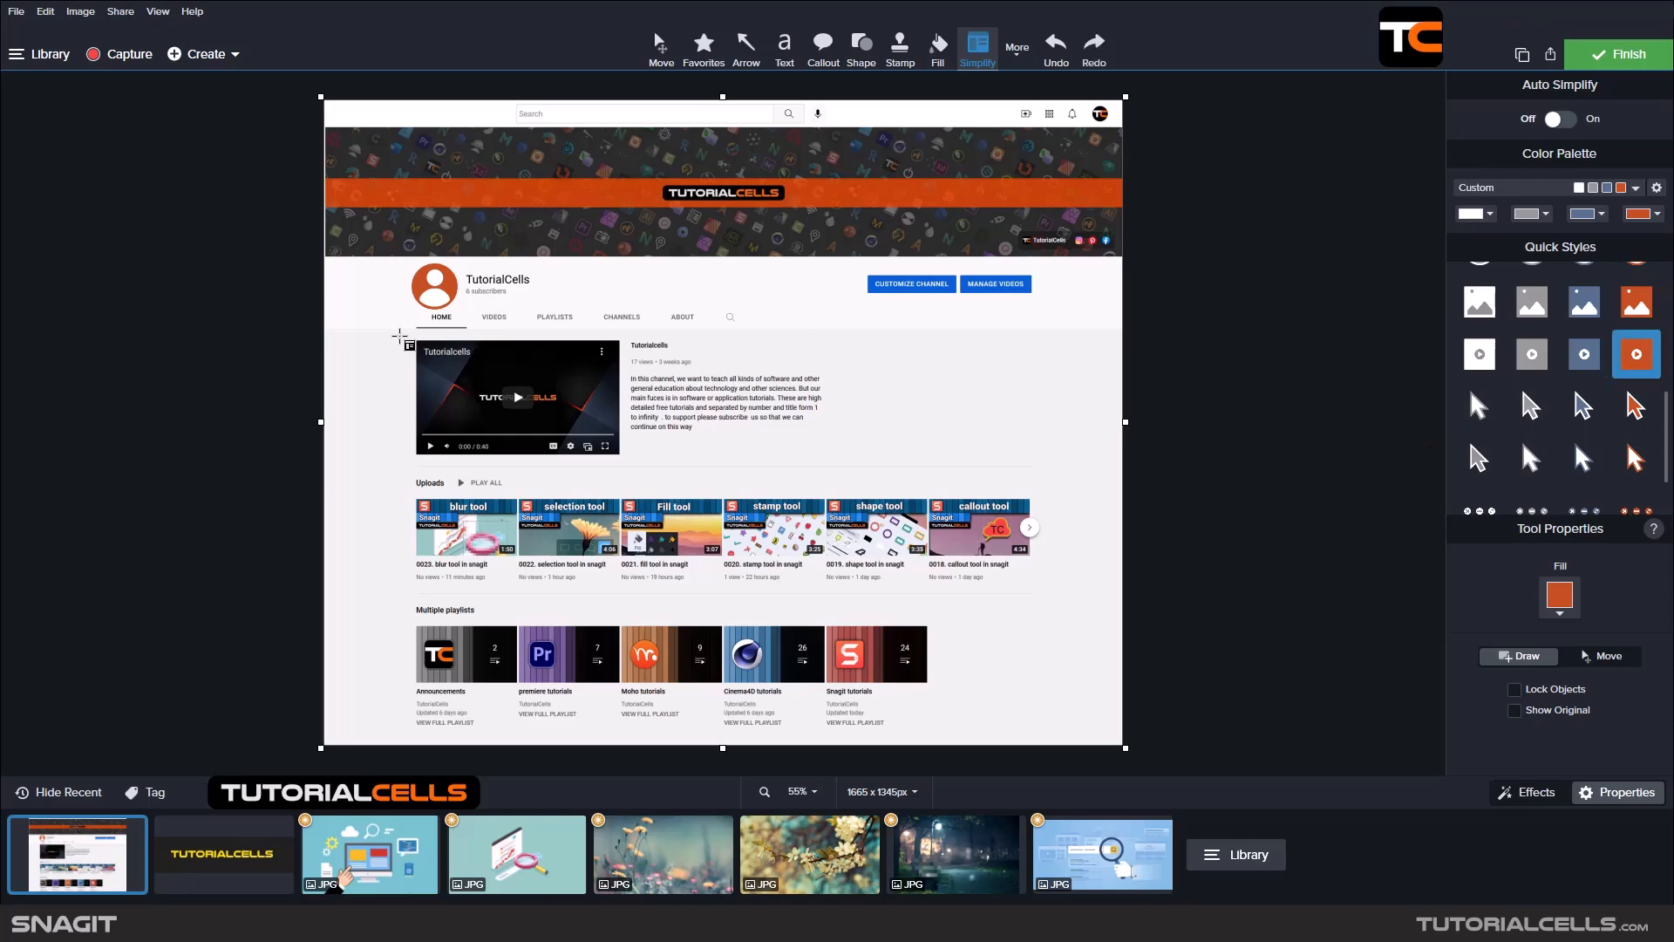
pyautogui.moveTo(413, 341); pyautogui.dragTo(620, 452)
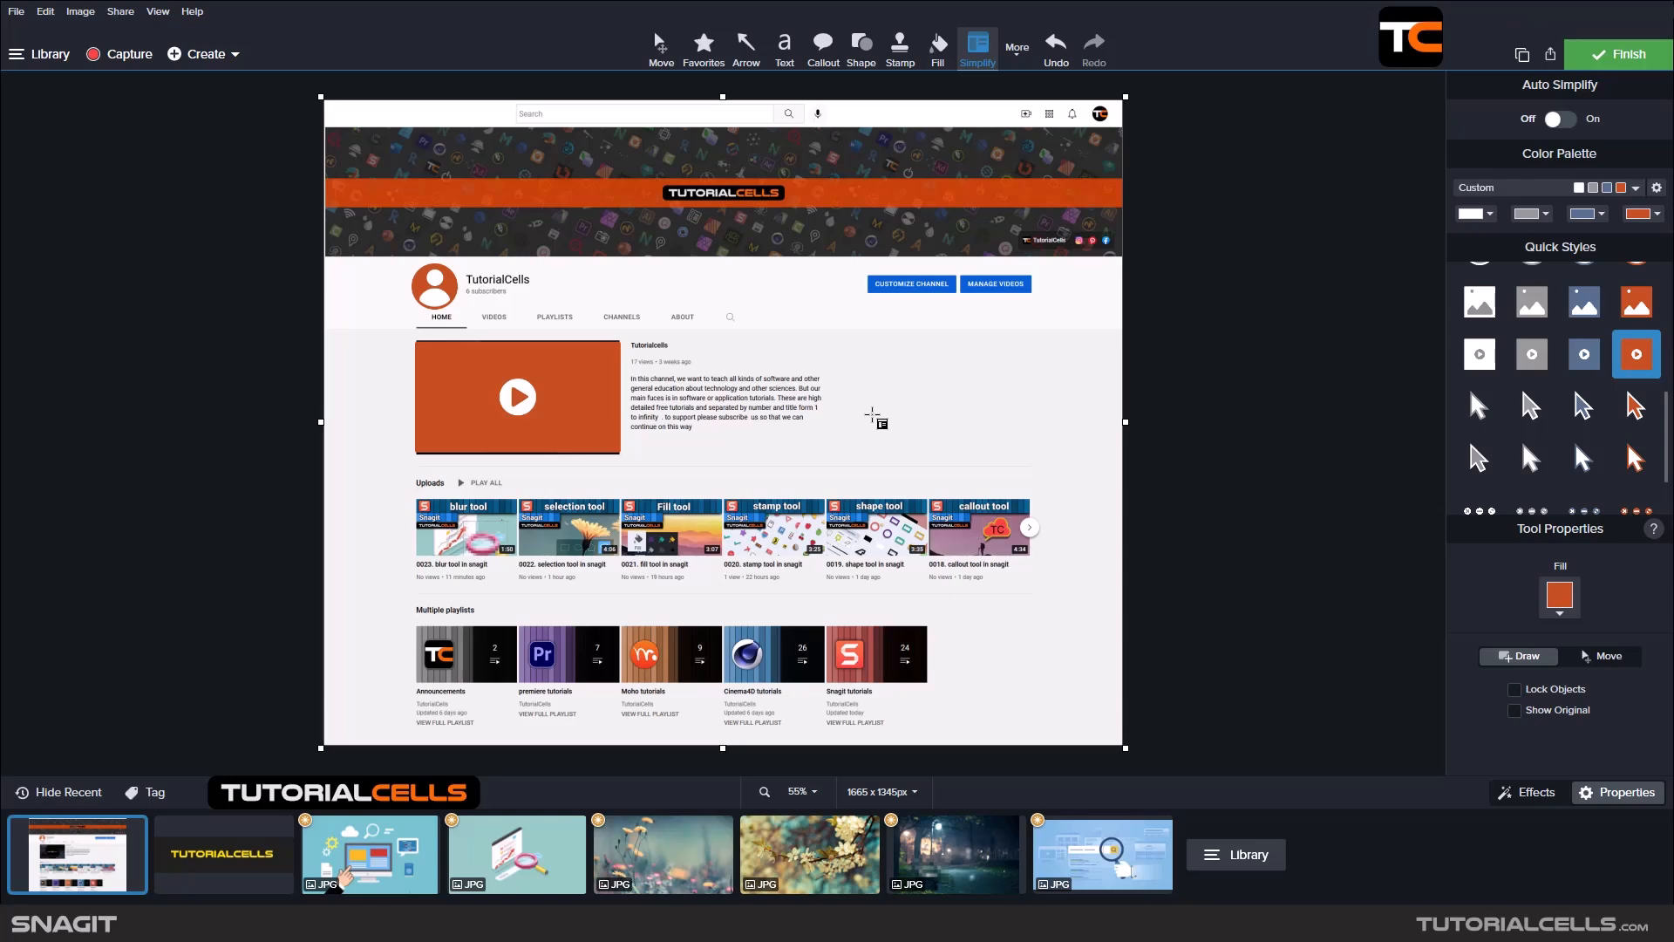
pyautogui.click(871, 416)
# Cover the channel description beside the video with a gray left-aligned text-lines object.
pyautogui.scroll(-1, 1548, 415)
pyautogui.scroll(-5, 1560, 401)
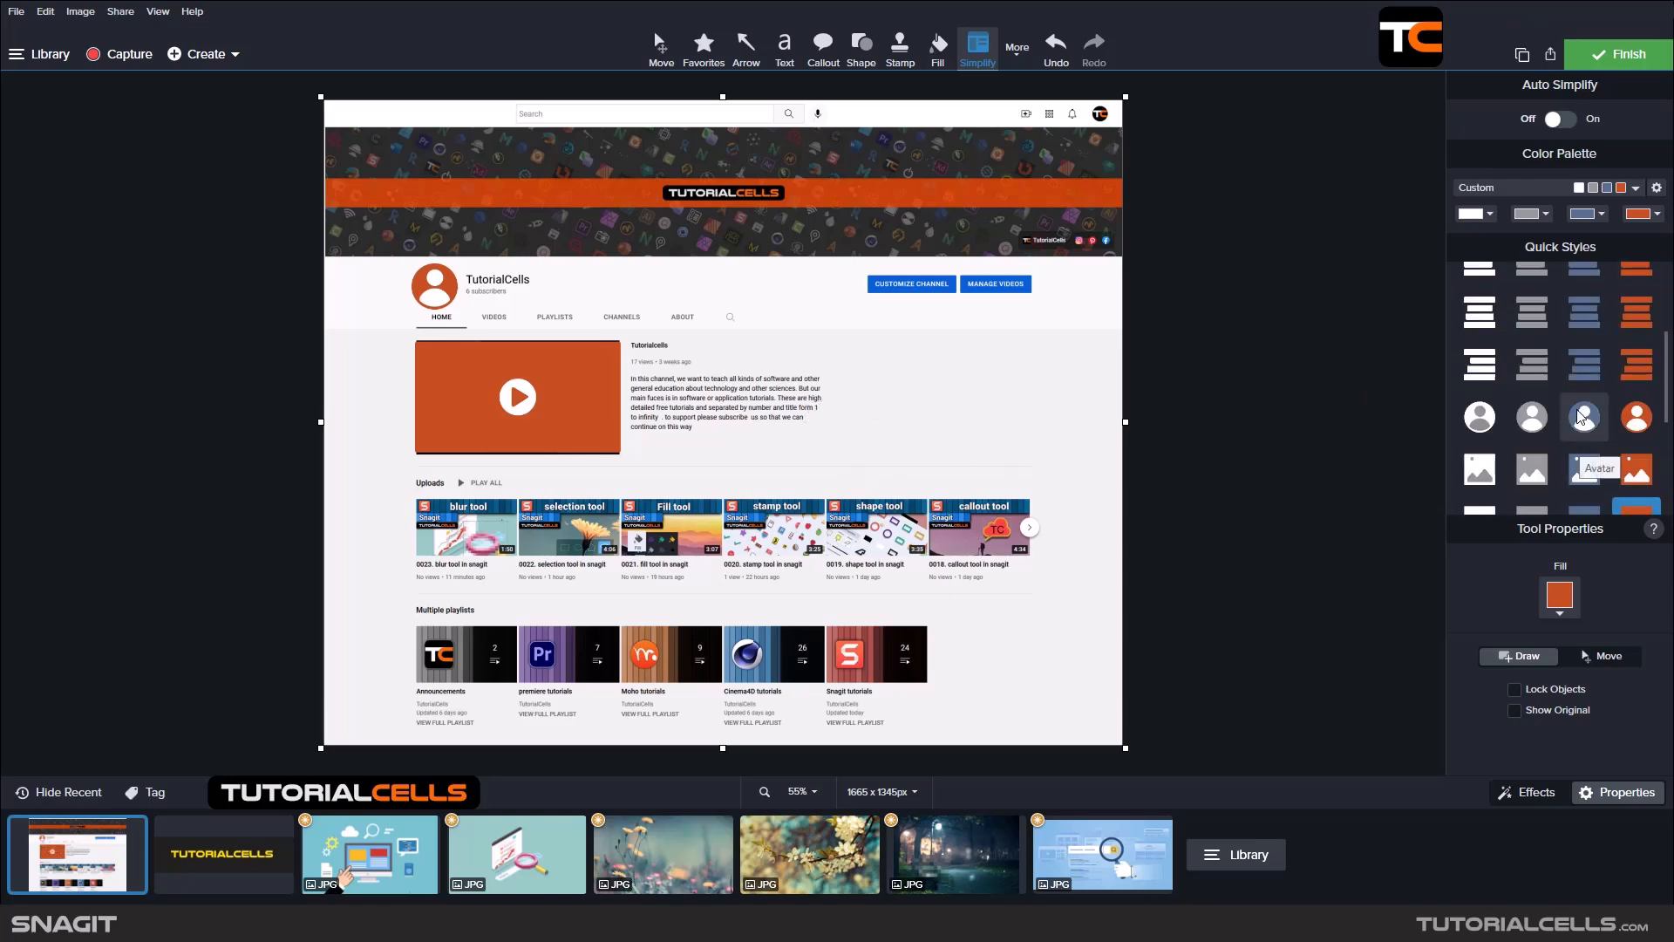
pyautogui.scroll(1, 1596, 356)
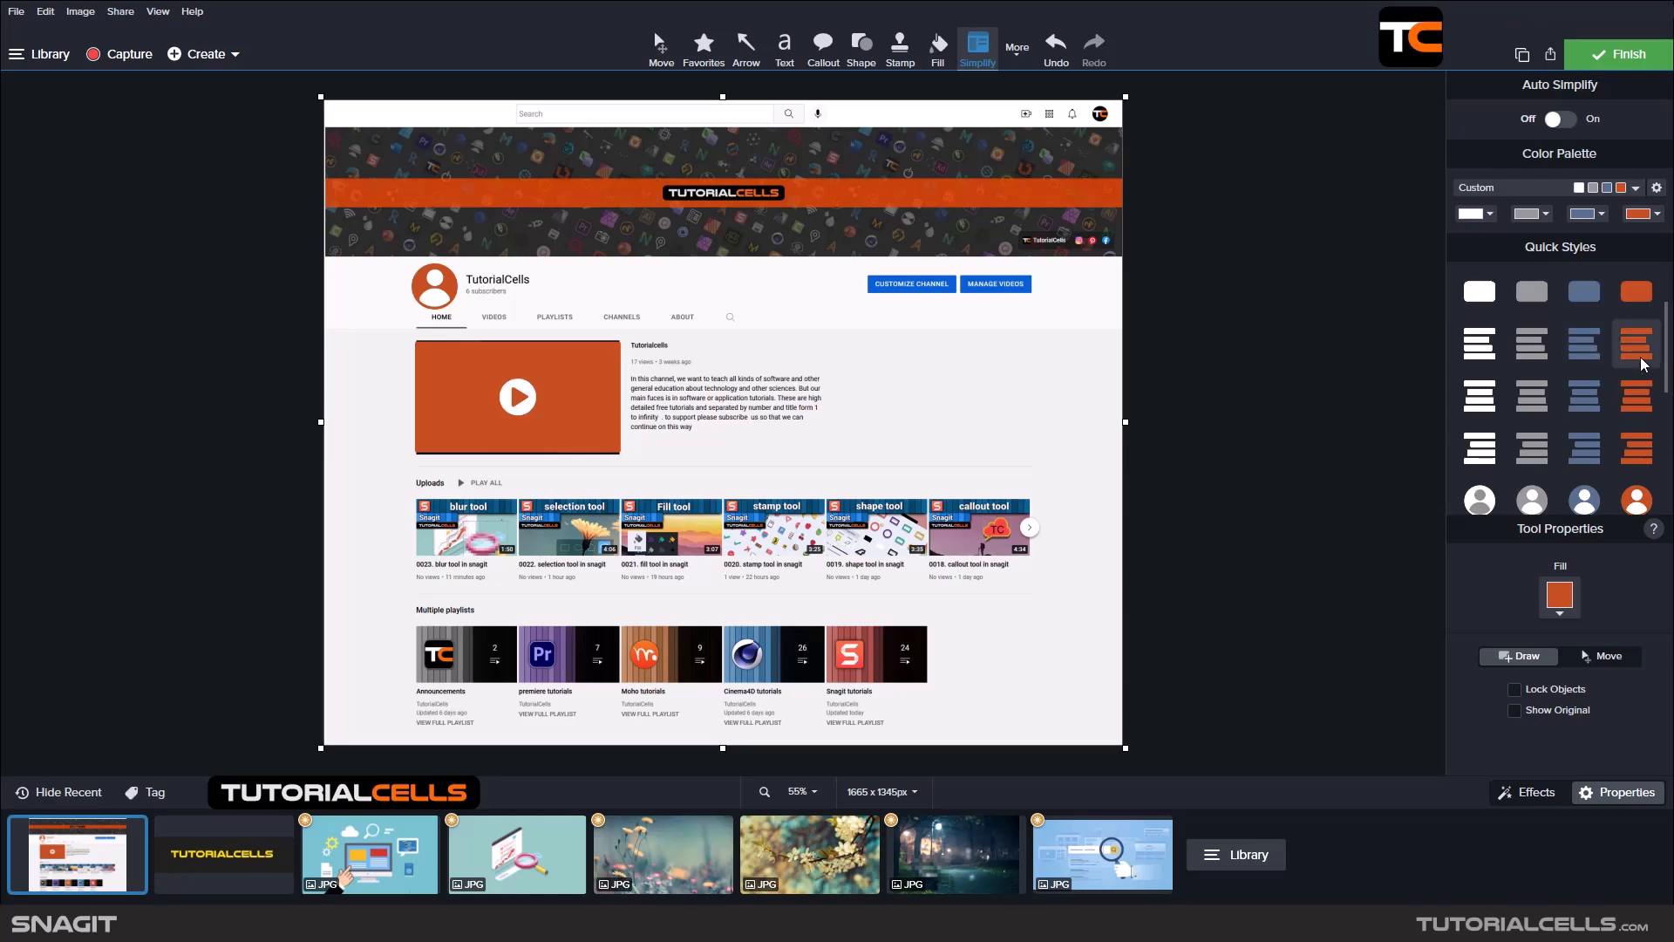
pyautogui.click(1532, 347)
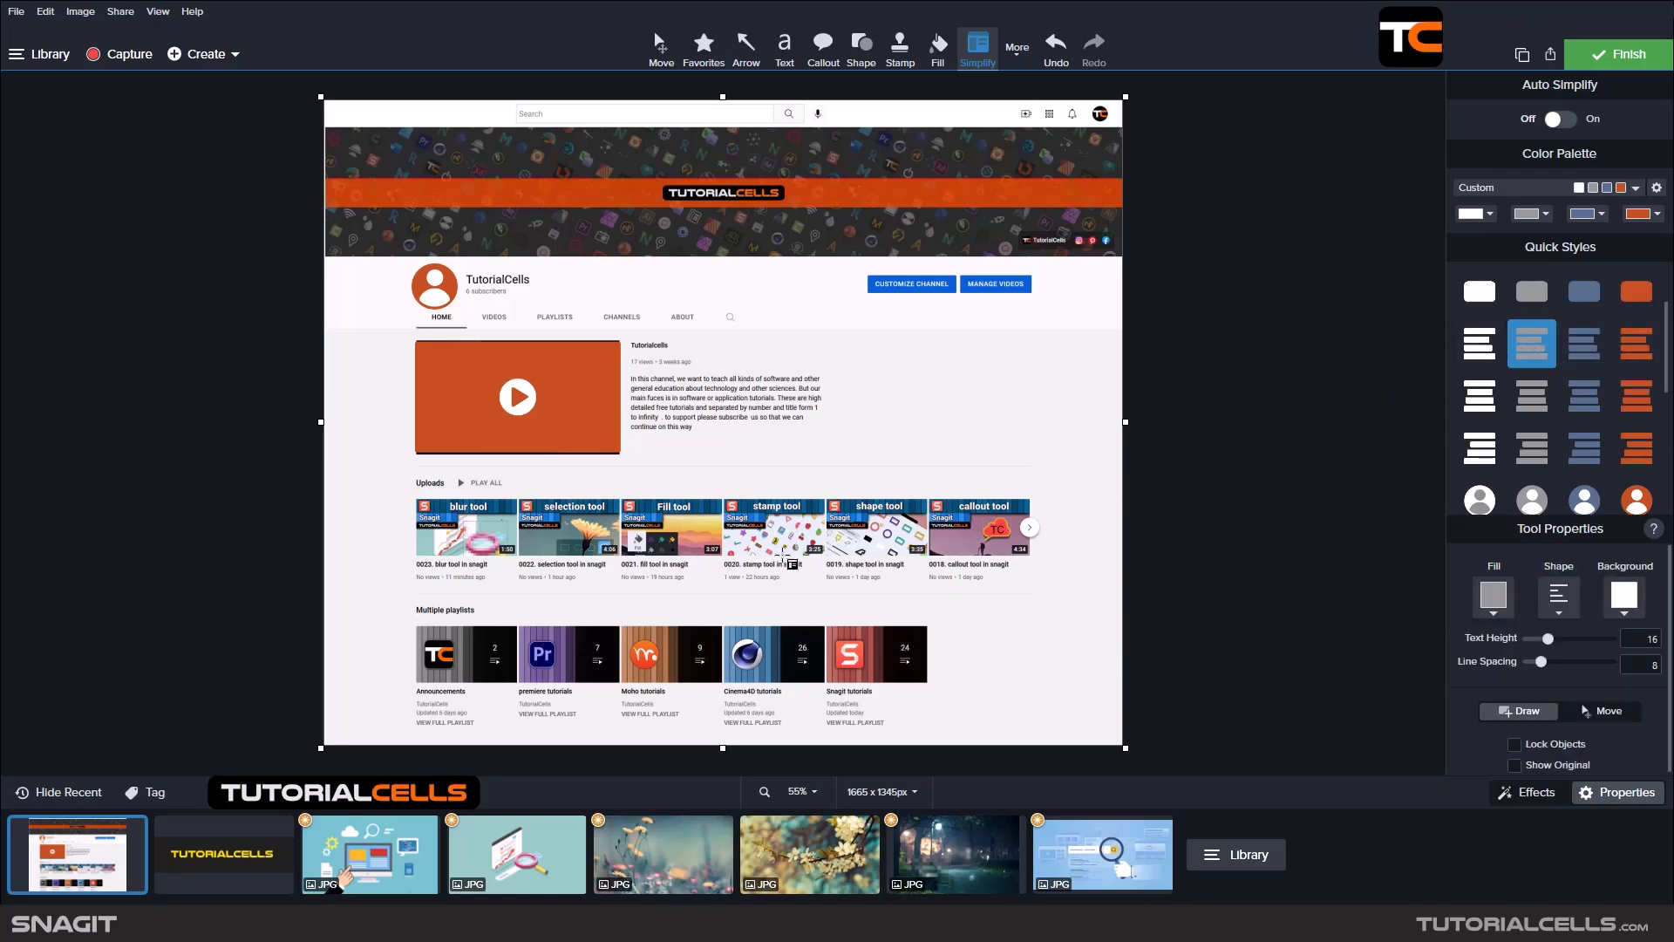
pyautogui.moveTo(625, 341); pyautogui.dragTo(828, 453)
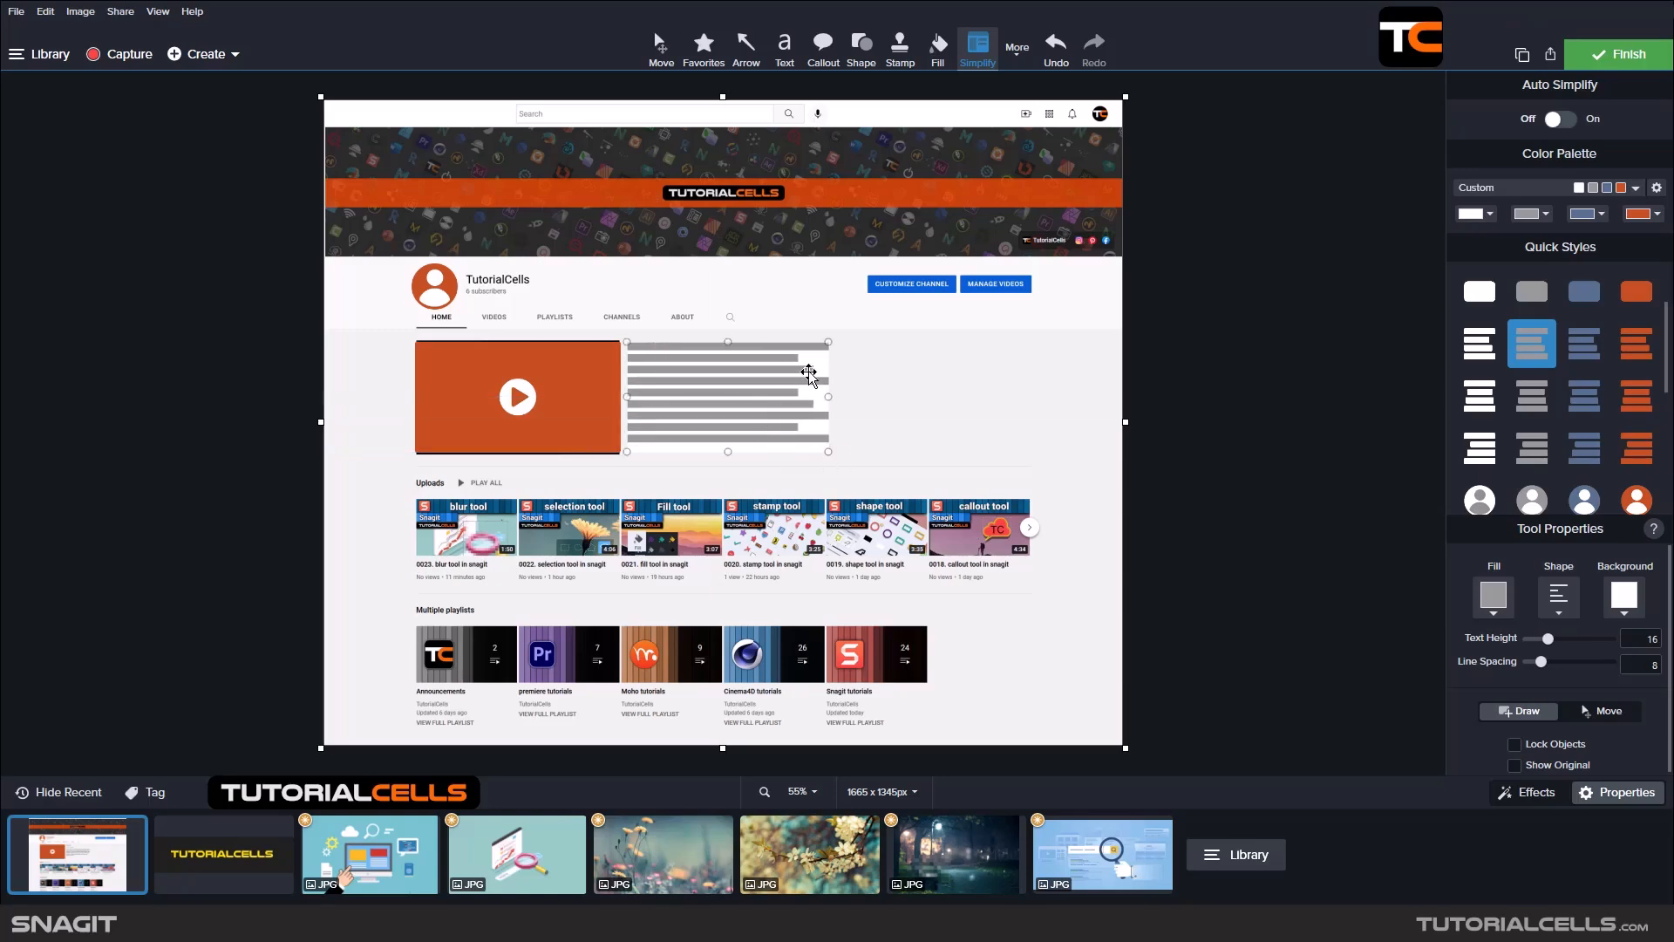
# Set the fill color of the text-lines object over the description to dark gray #242424.
pyautogui.click(761, 386)
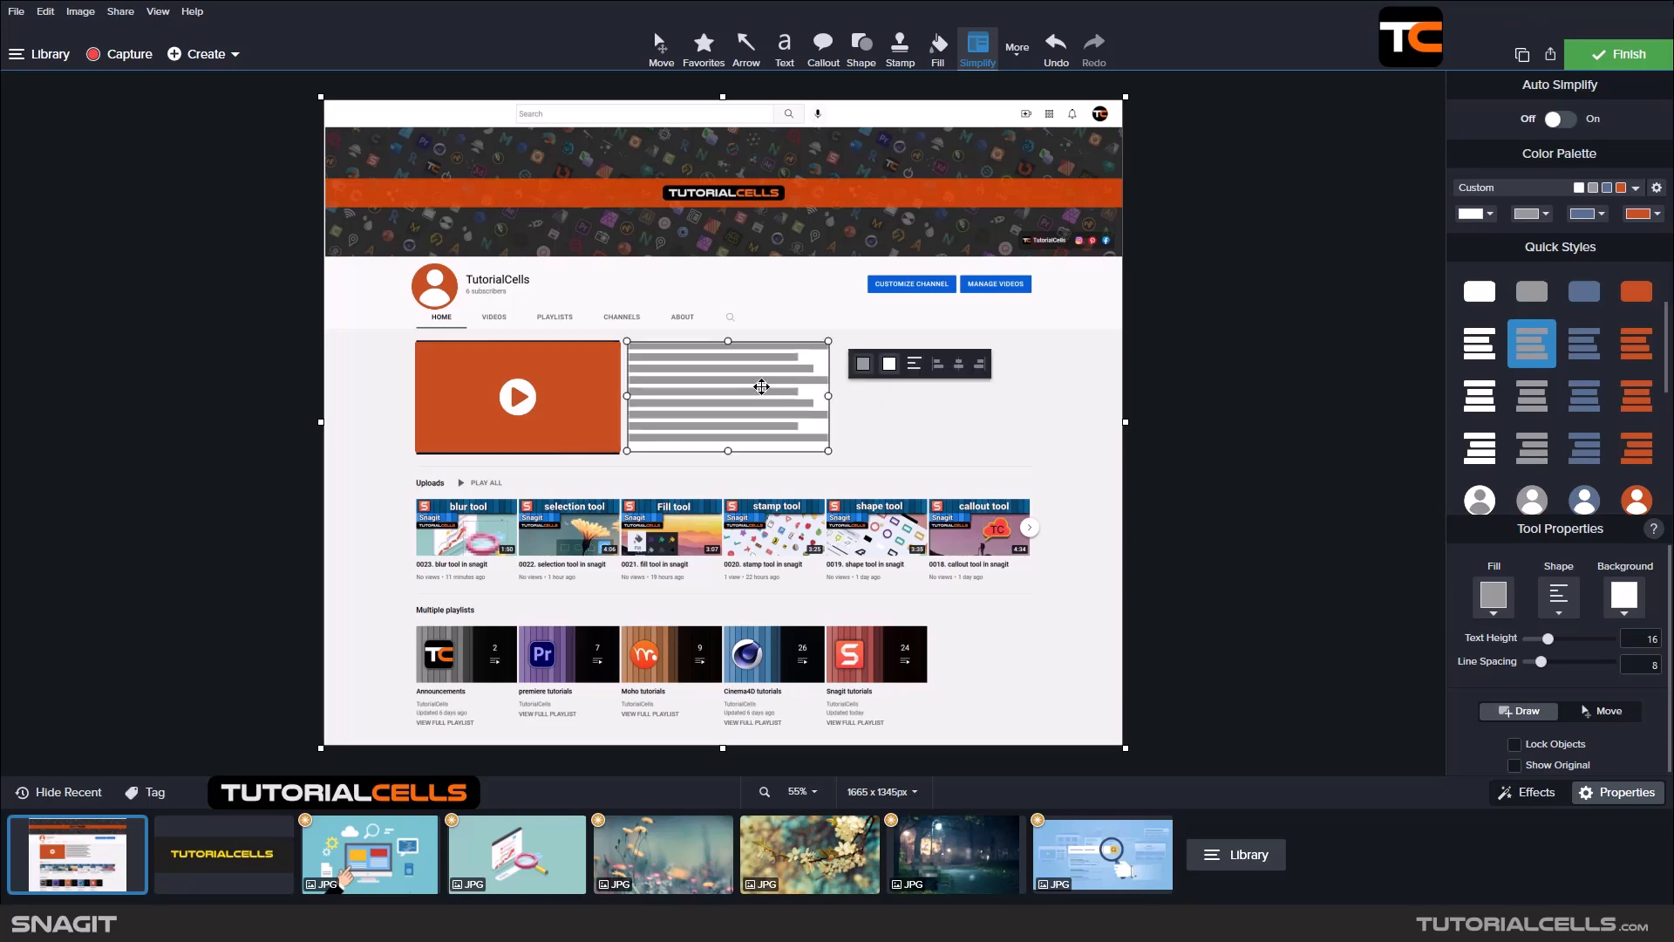
pyautogui.click(916, 370)
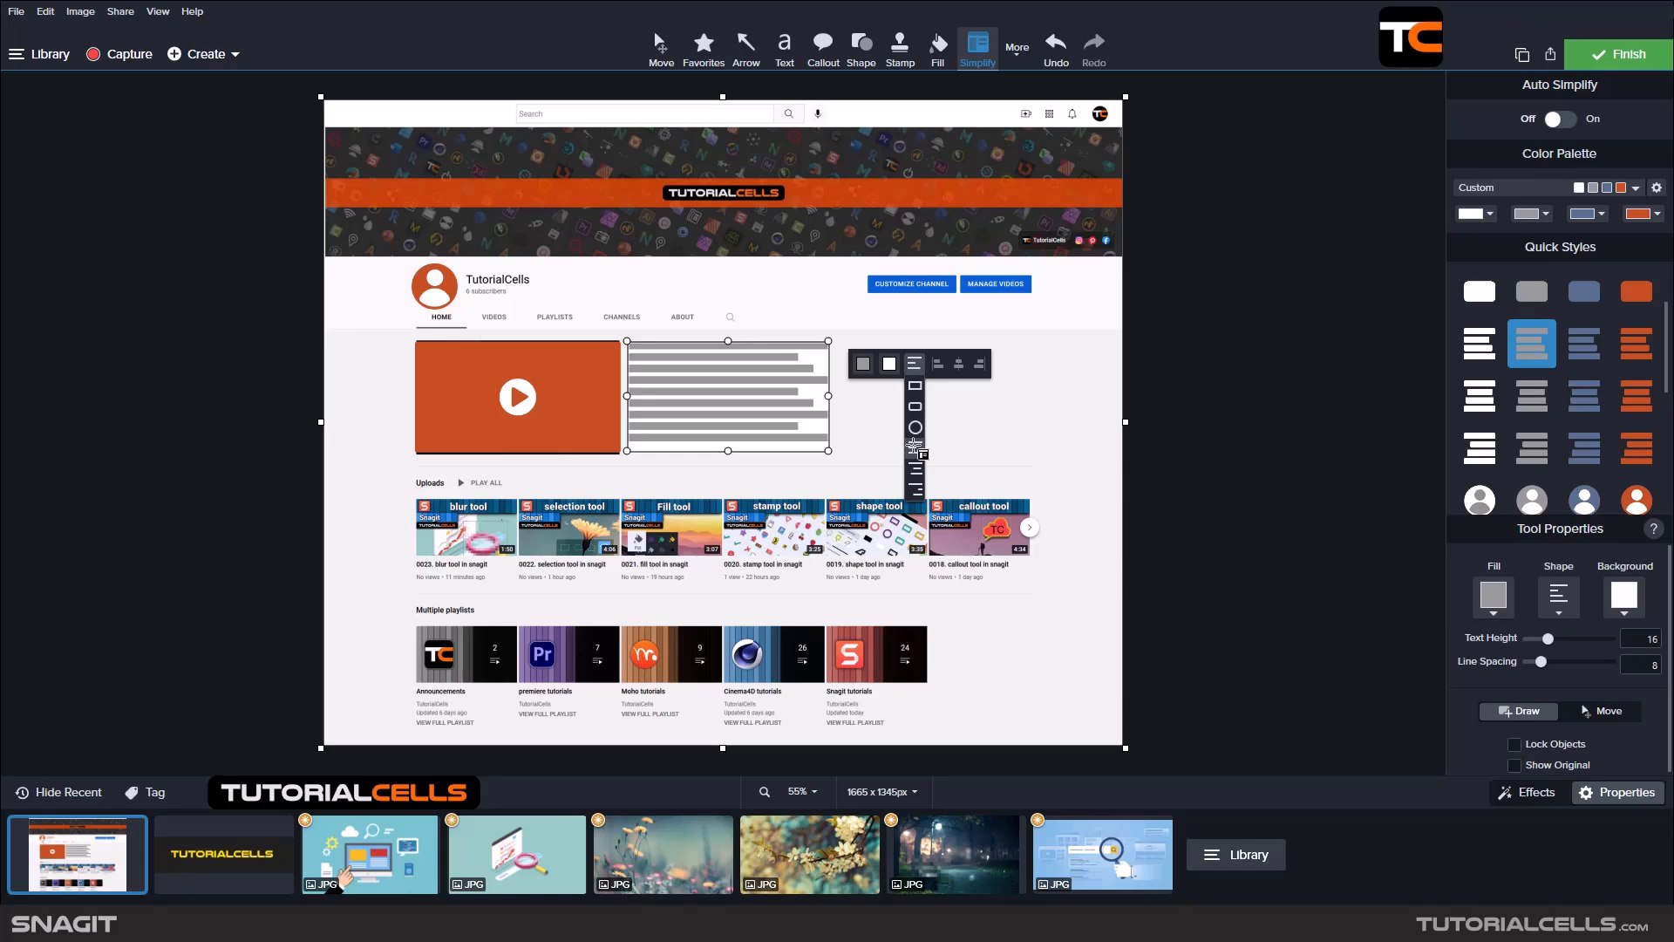
pyautogui.click(720, 381)
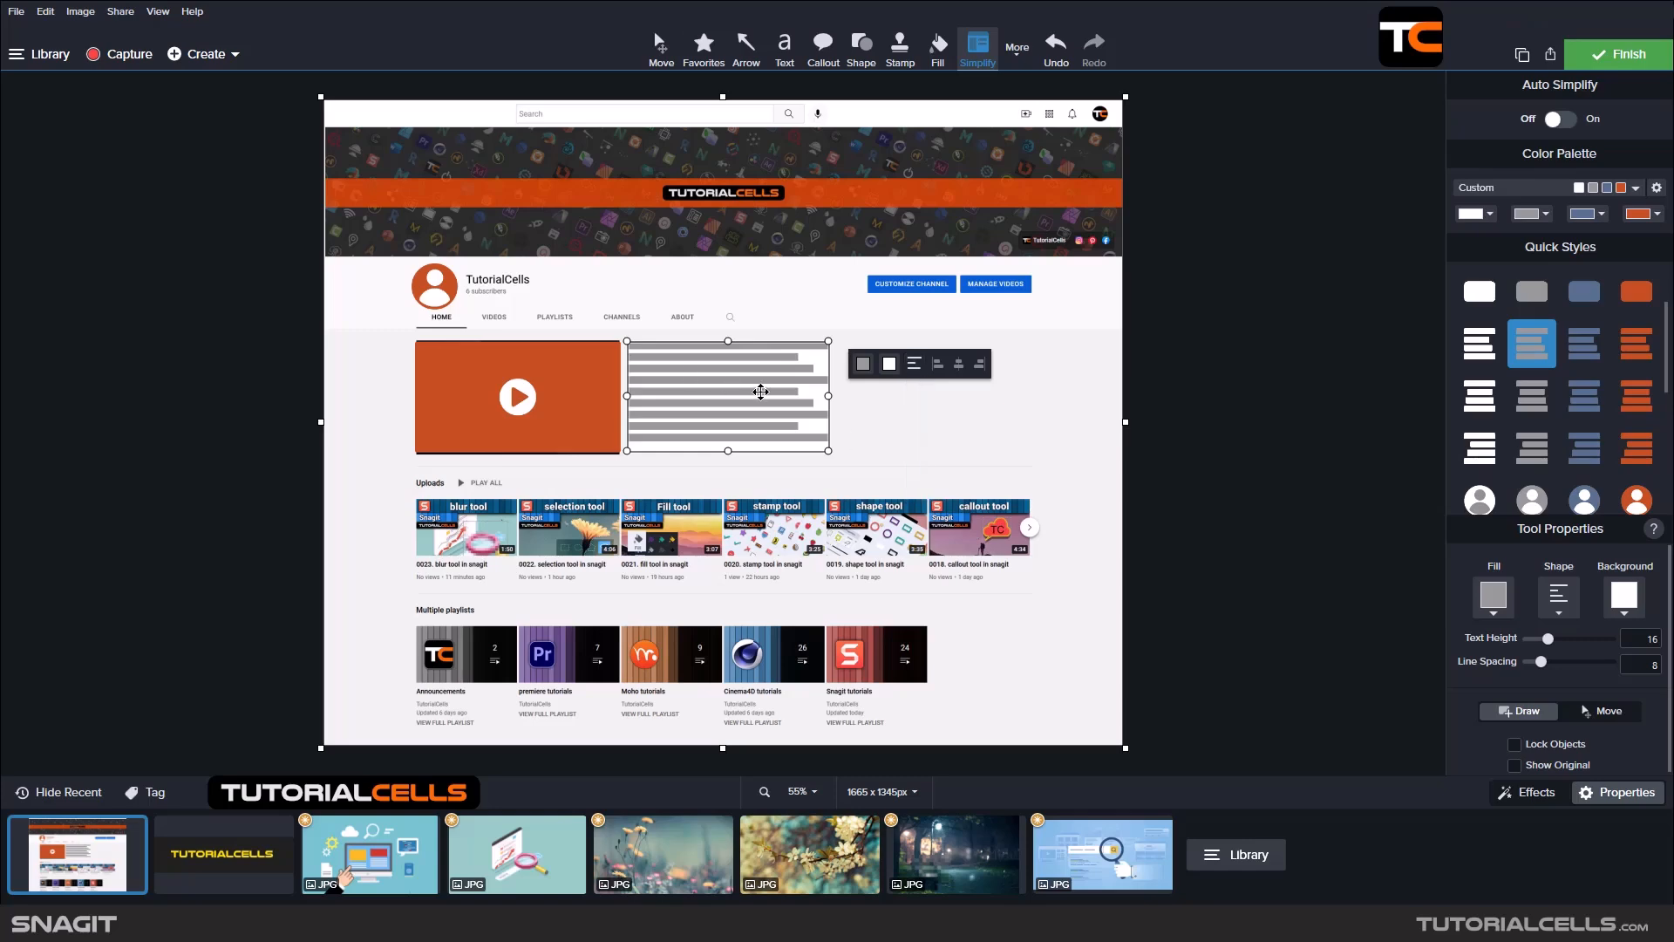
pyautogui.click(1494, 615)
pyautogui.moveTo(1494, 739); pyautogui.dragTo(1410, 775)
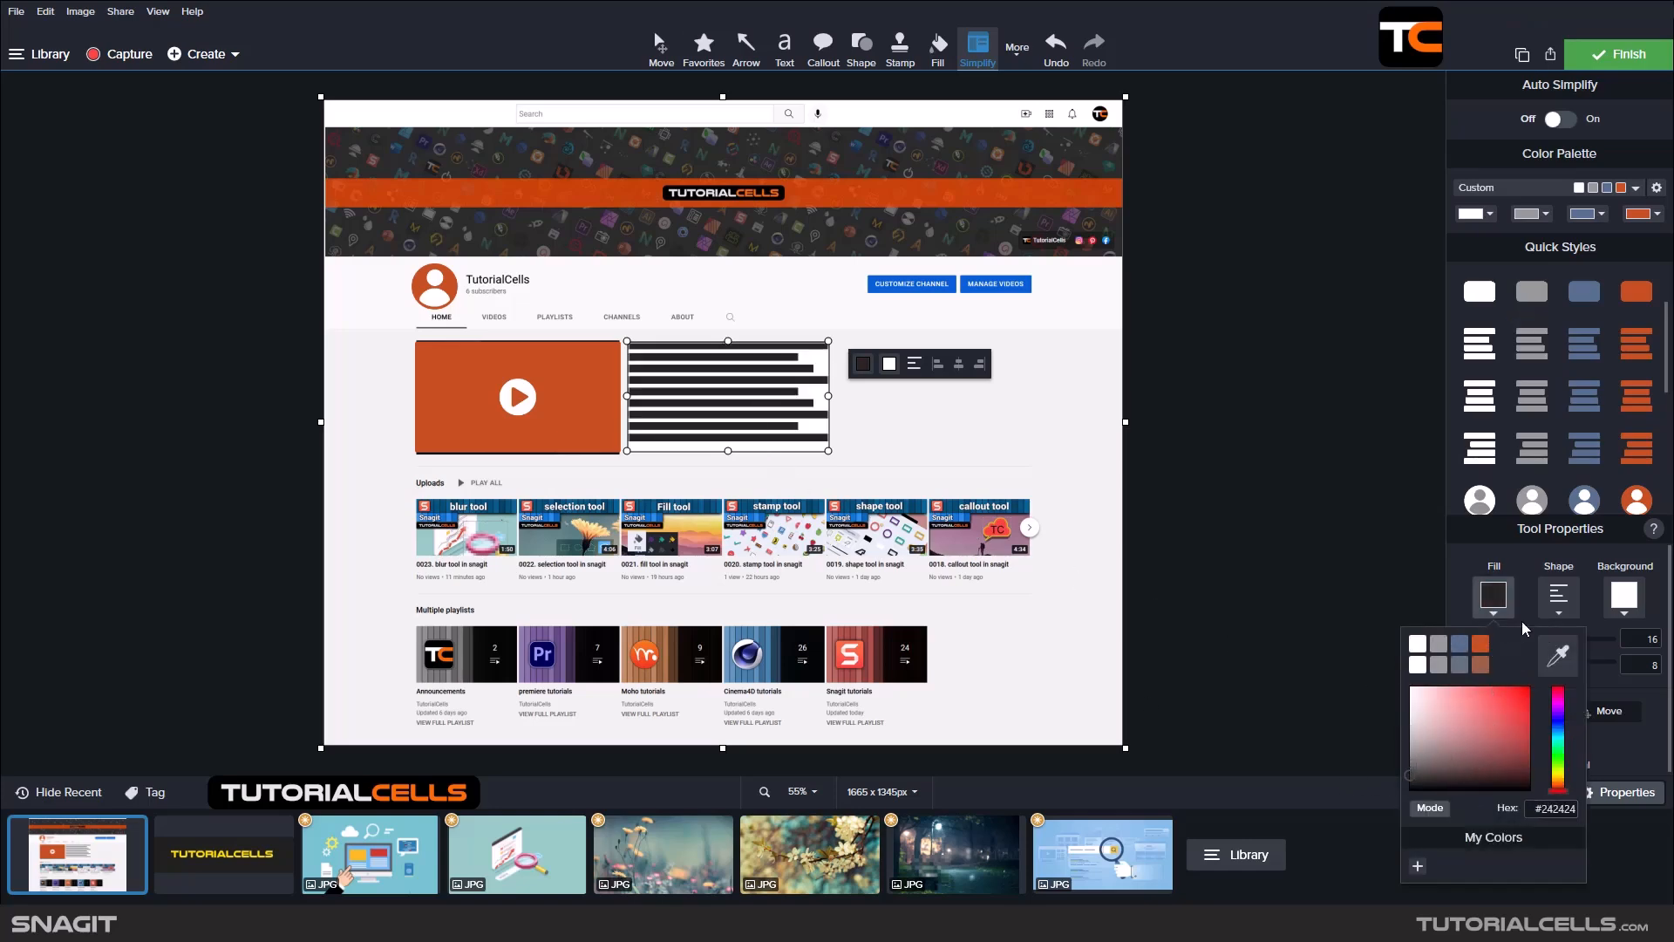
# Try the red background #F91414 on the text-lines object over the description and browse its shape options.
pyautogui.click(1623, 614)
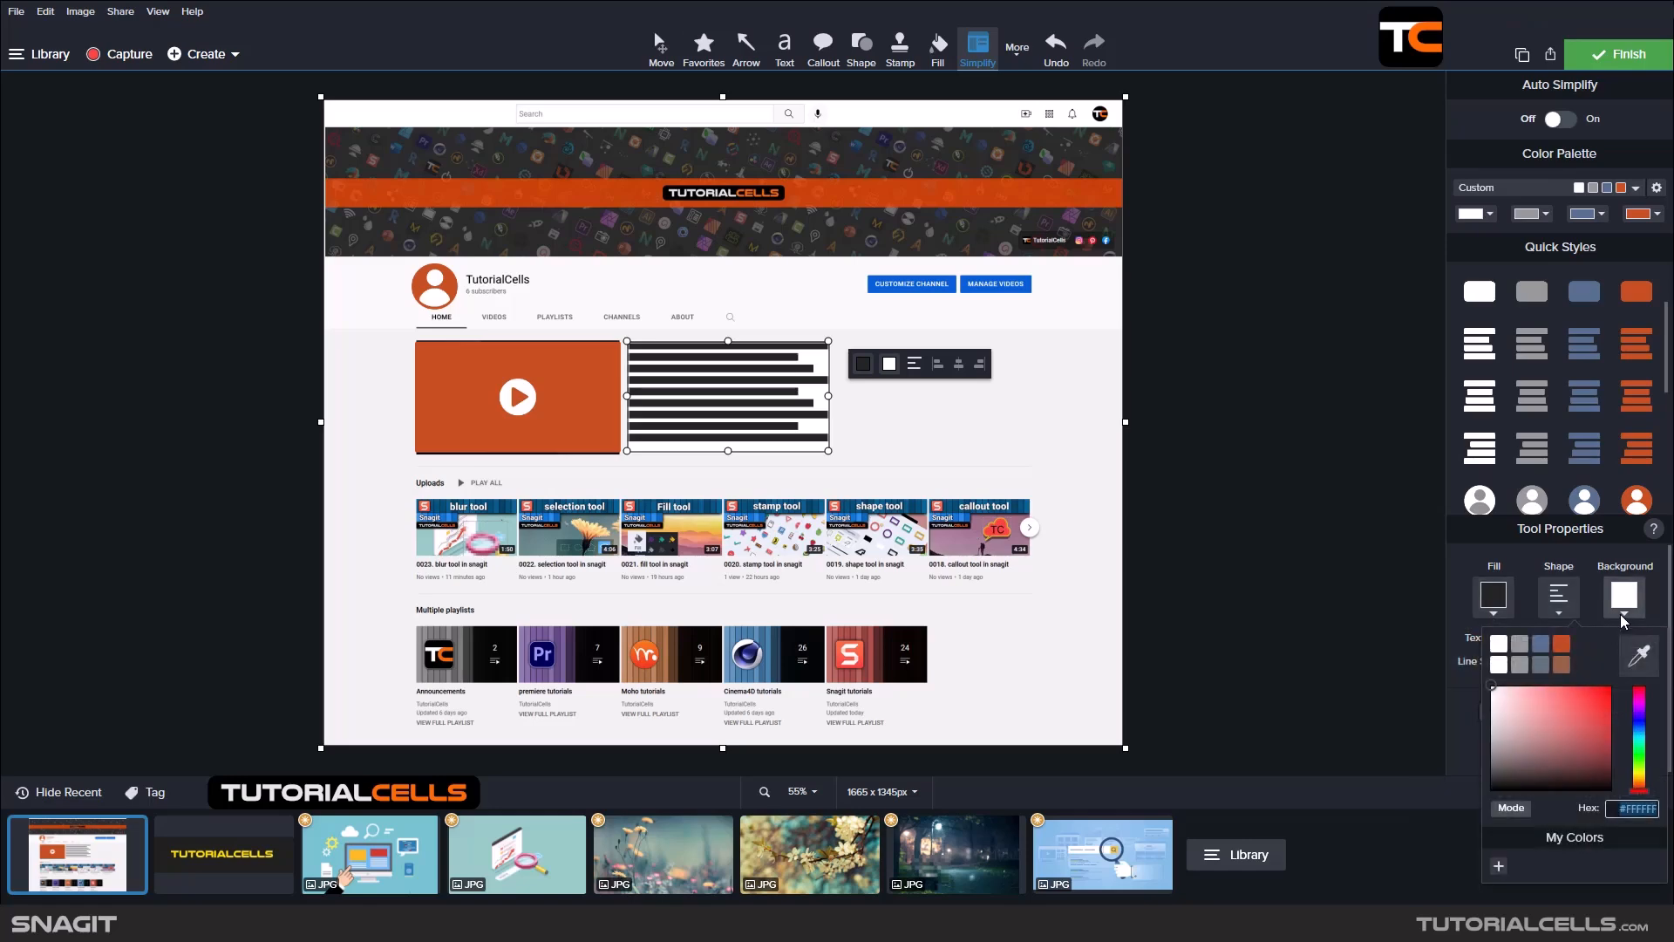
pyautogui.moveTo(1578, 724); pyautogui.dragTo(1607, 681)
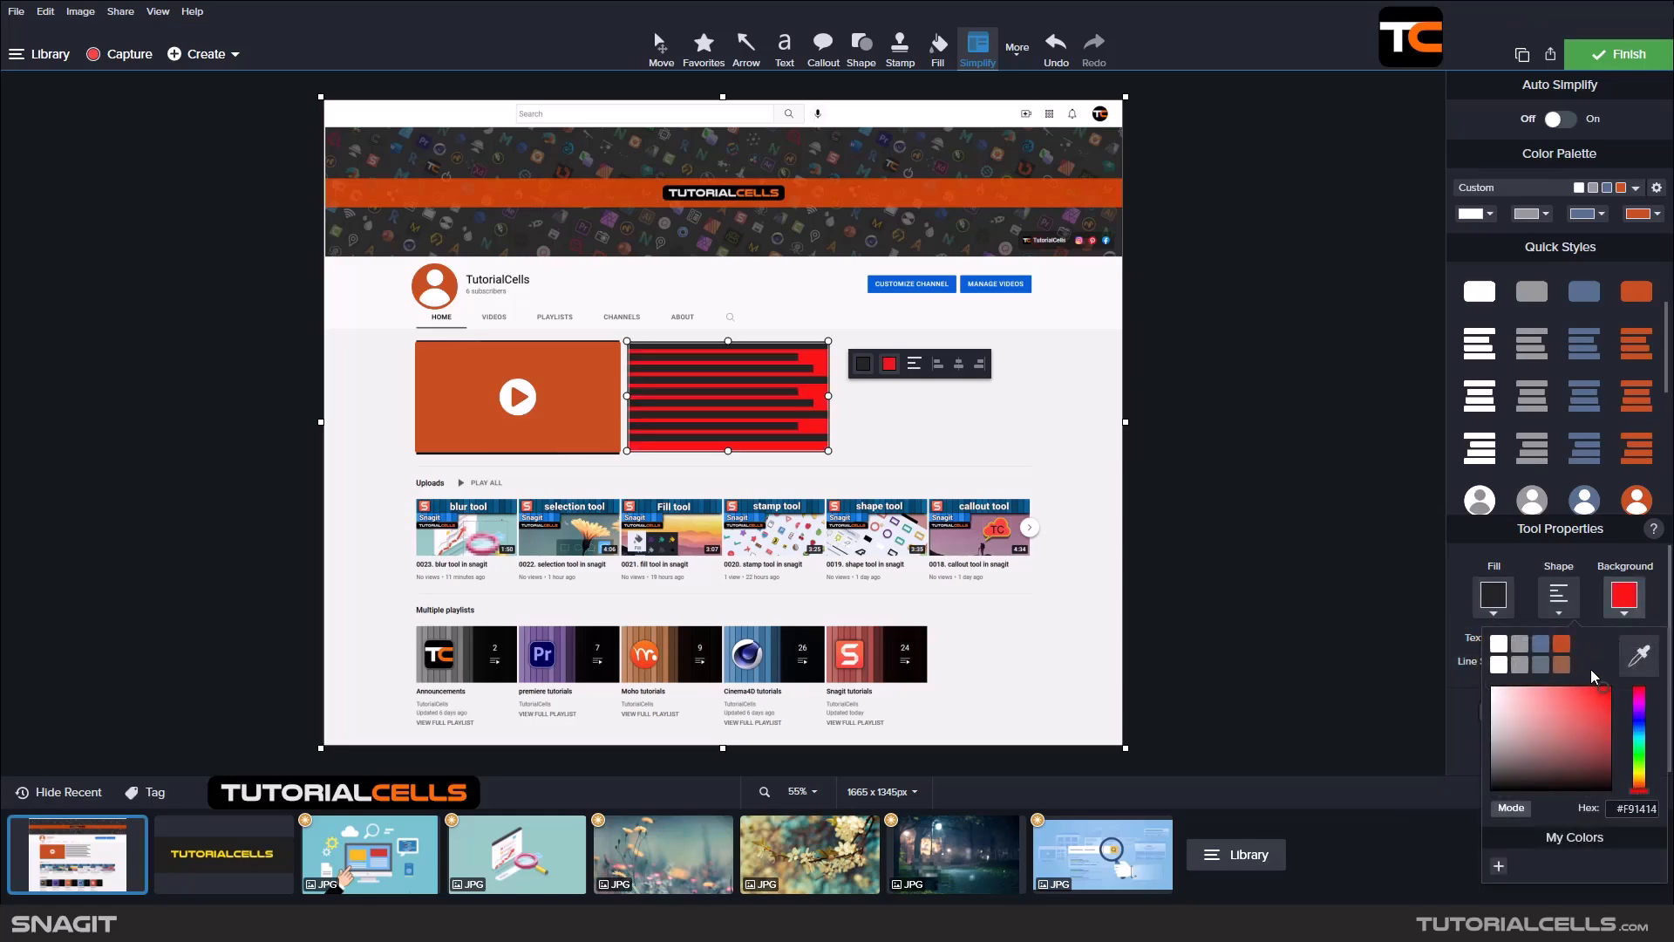
pyautogui.click(1557, 615)
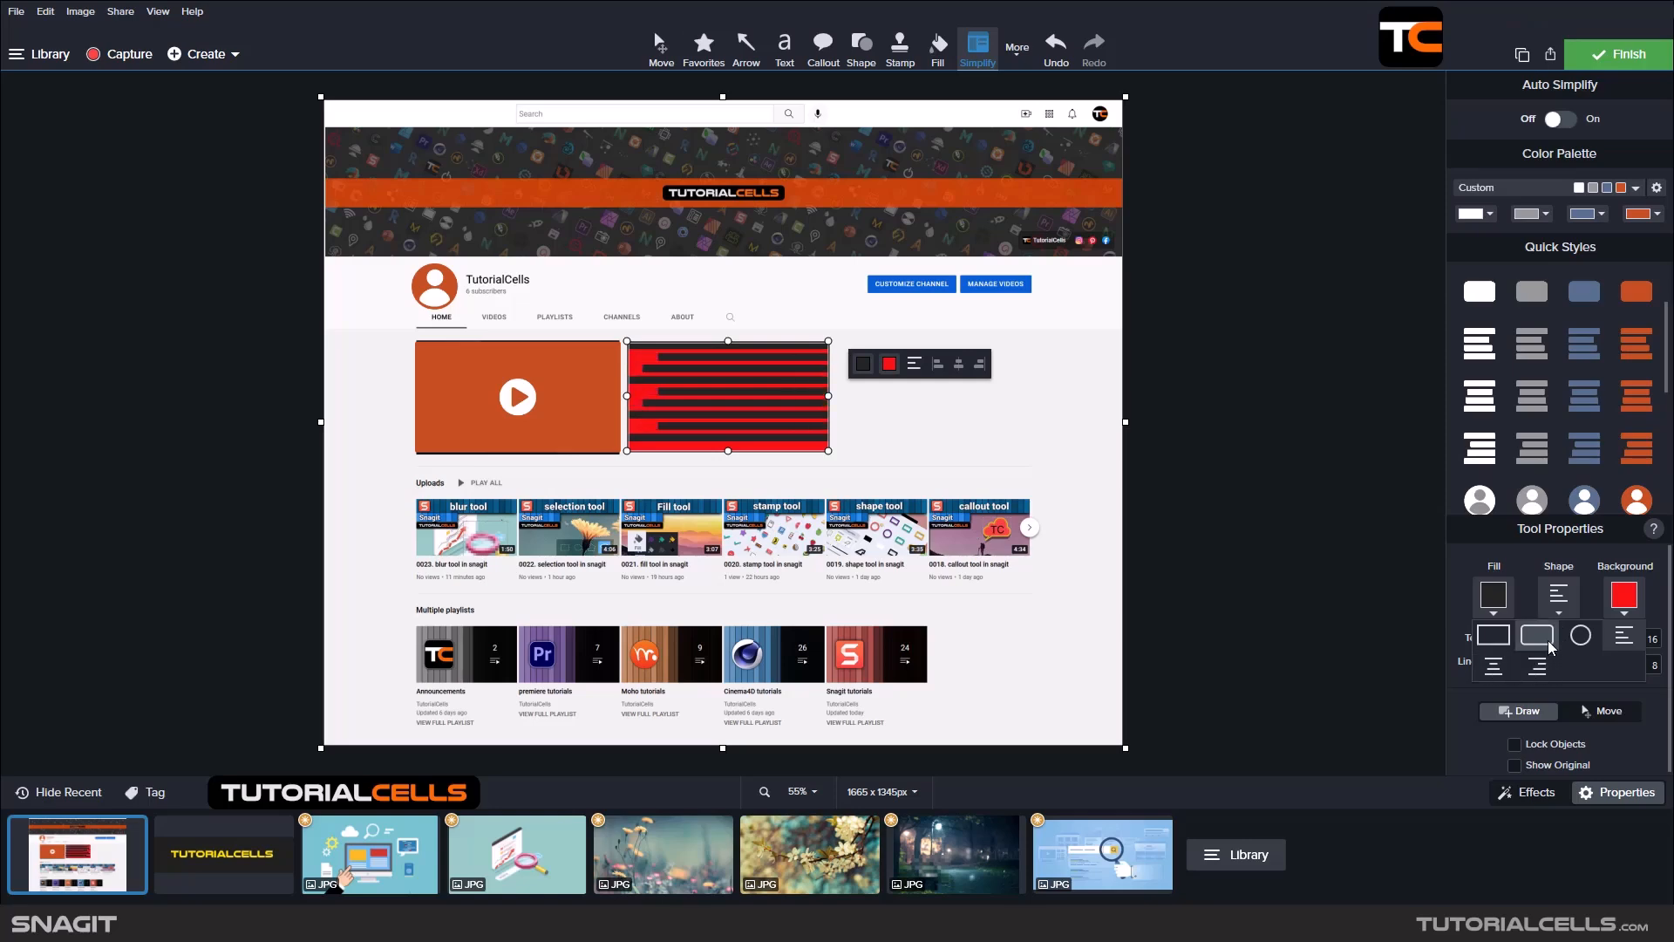
pyautogui.click(1625, 613)
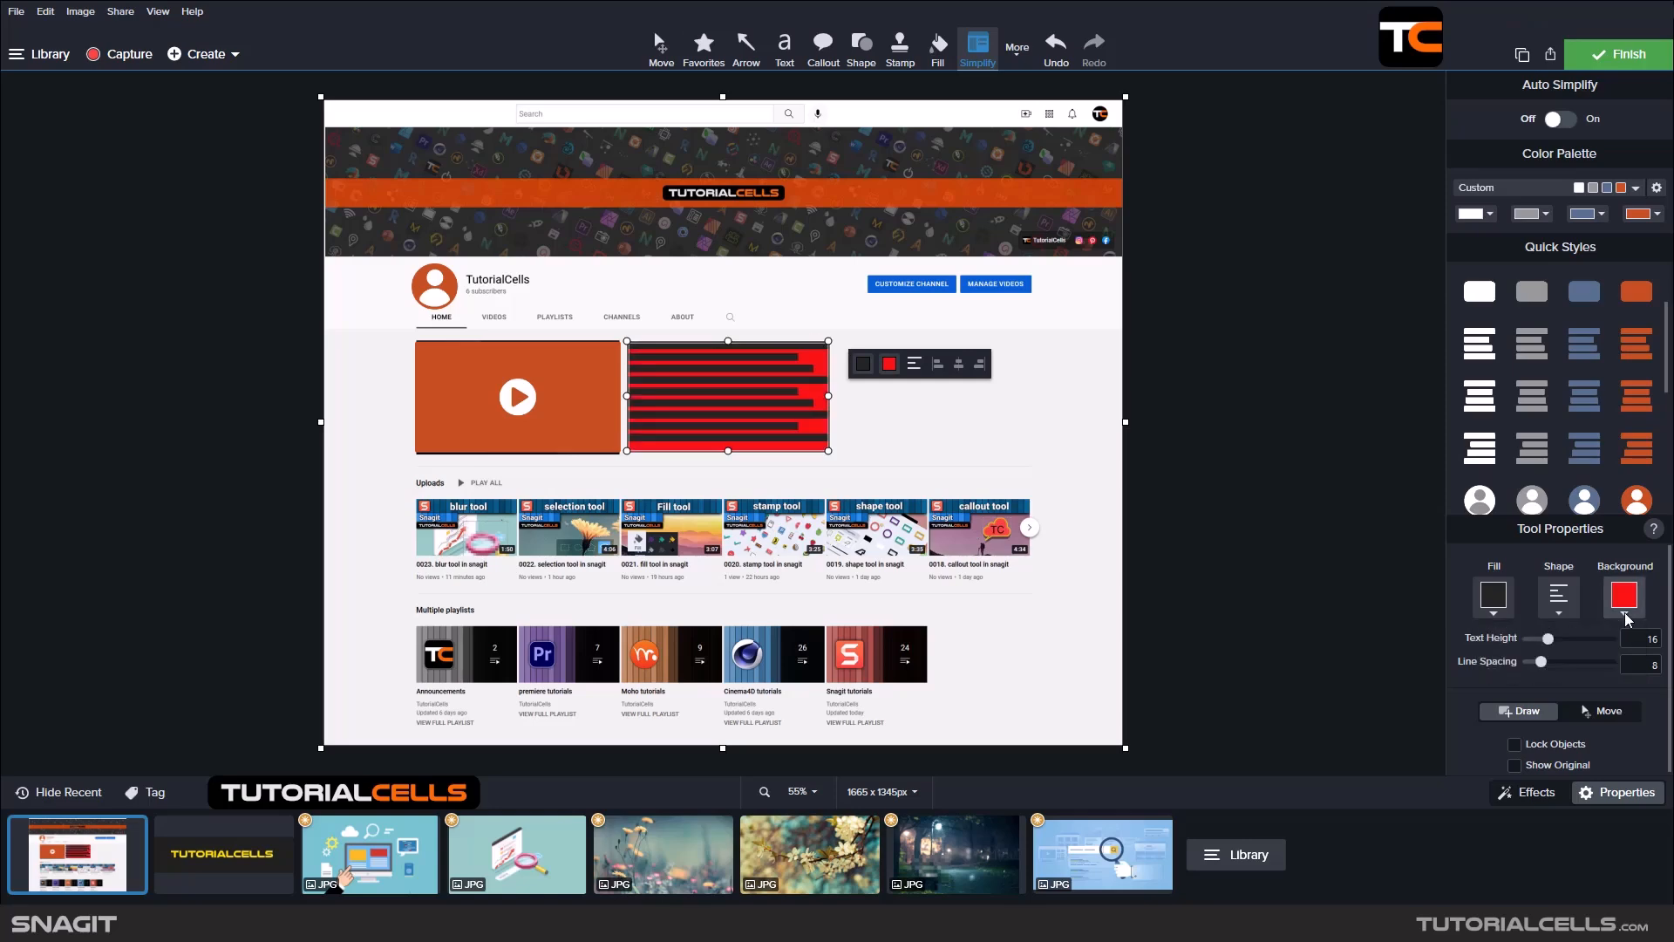
# Set the description text-lines object's background by sampling the light page color beside it with the color picker.
pyautogui.click(1625, 614)
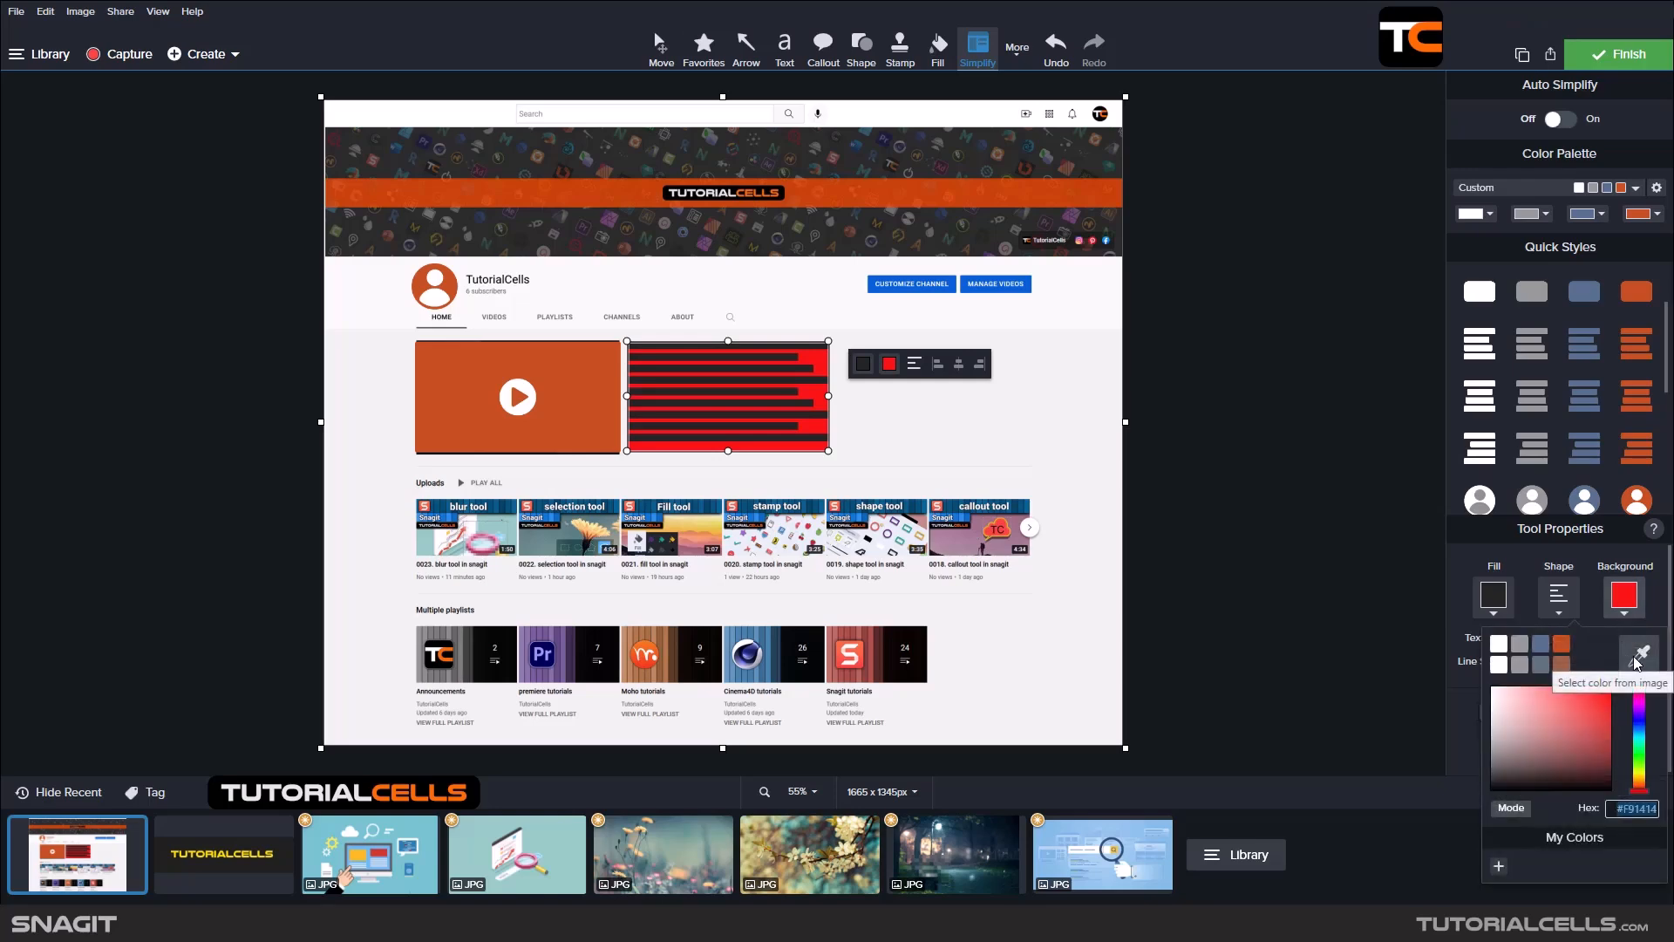
pyautogui.click(1632, 651)
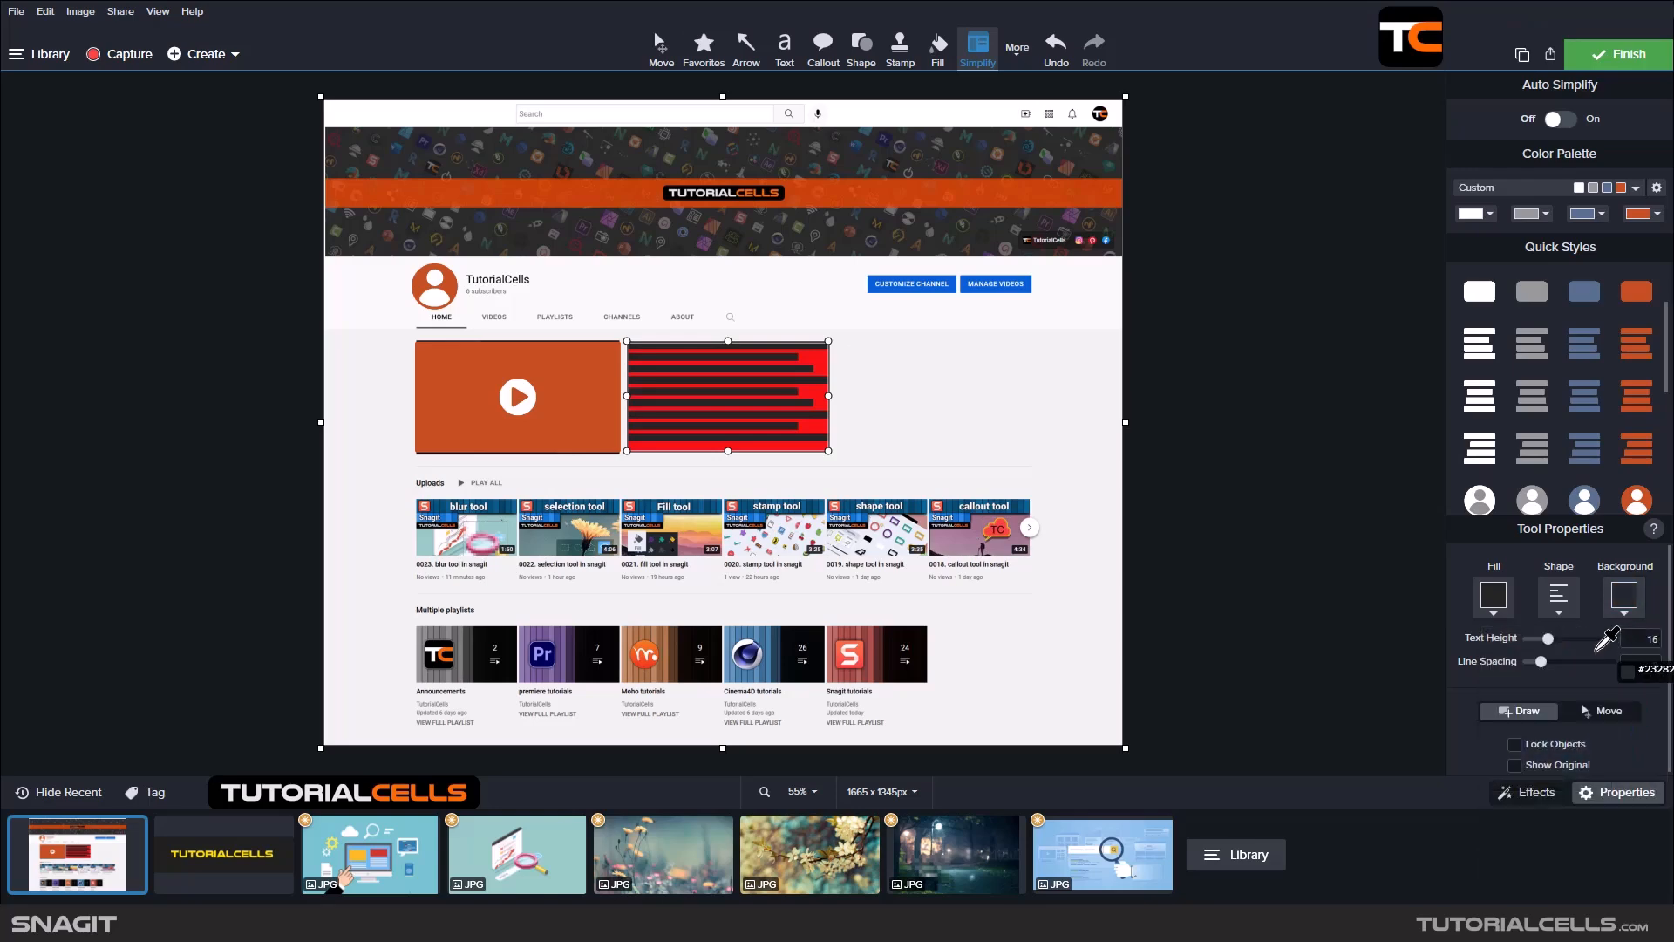
pyautogui.click(890, 392)
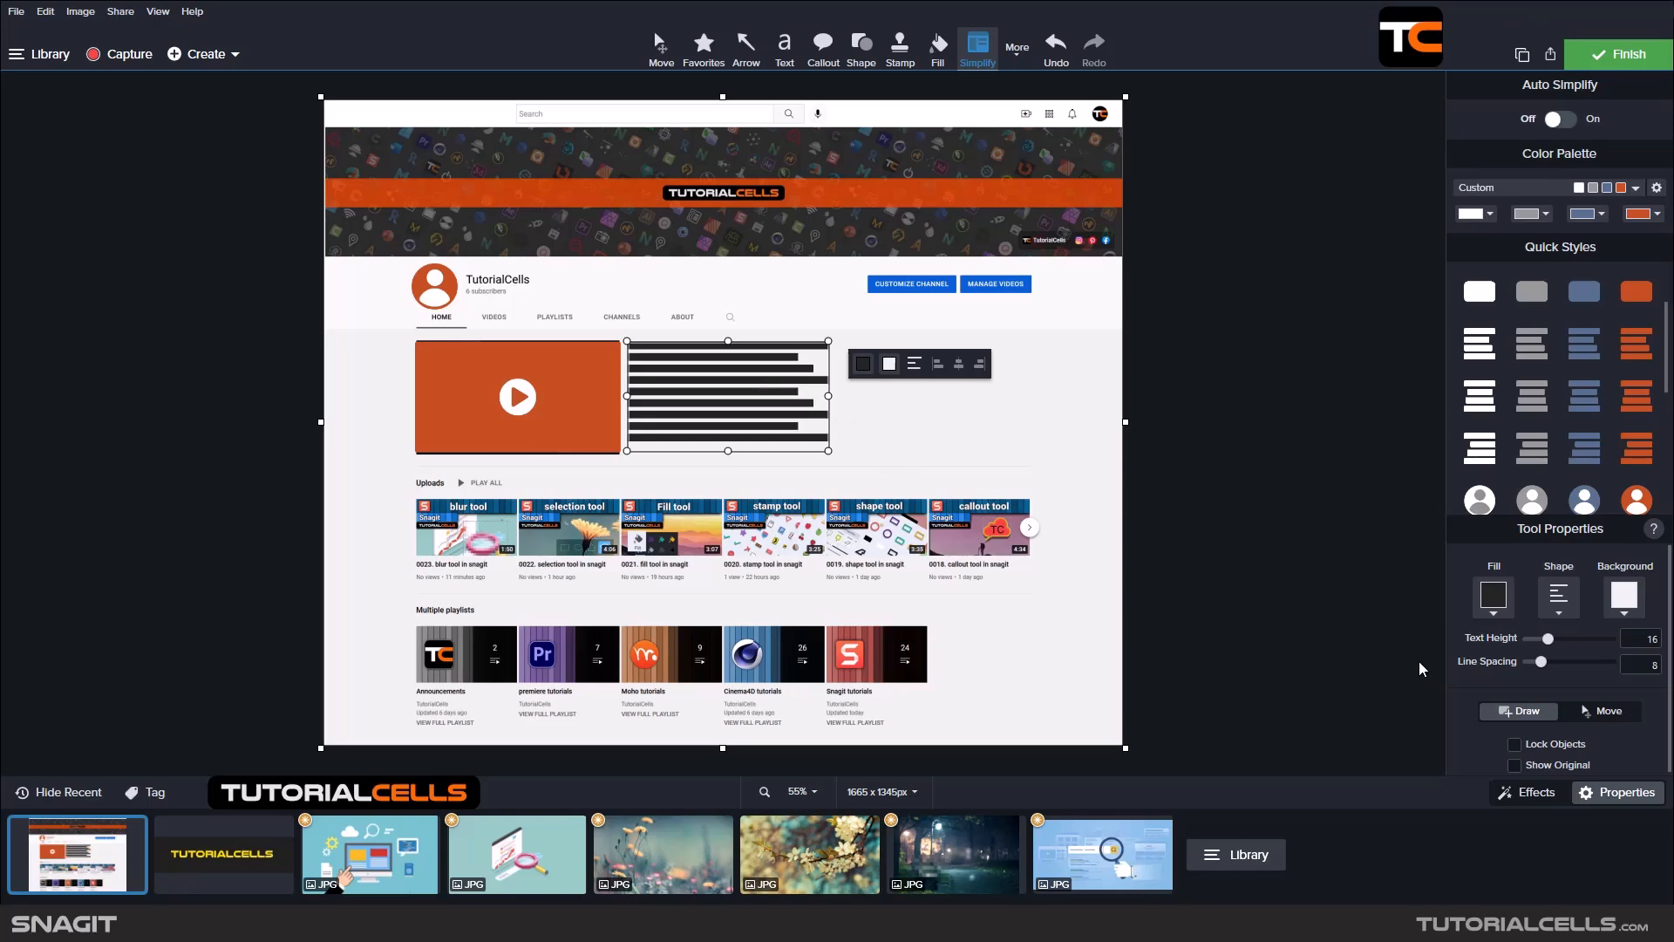
# Set the description text-lines object's text height to 11 and its line spacing to 10.
pyautogui.moveTo(1547, 638)
pyautogui.mouseDown()
pyautogui.moveTo(1565, 667)
pyautogui.moveTo(1547, 670)
pyautogui.mouseUp()
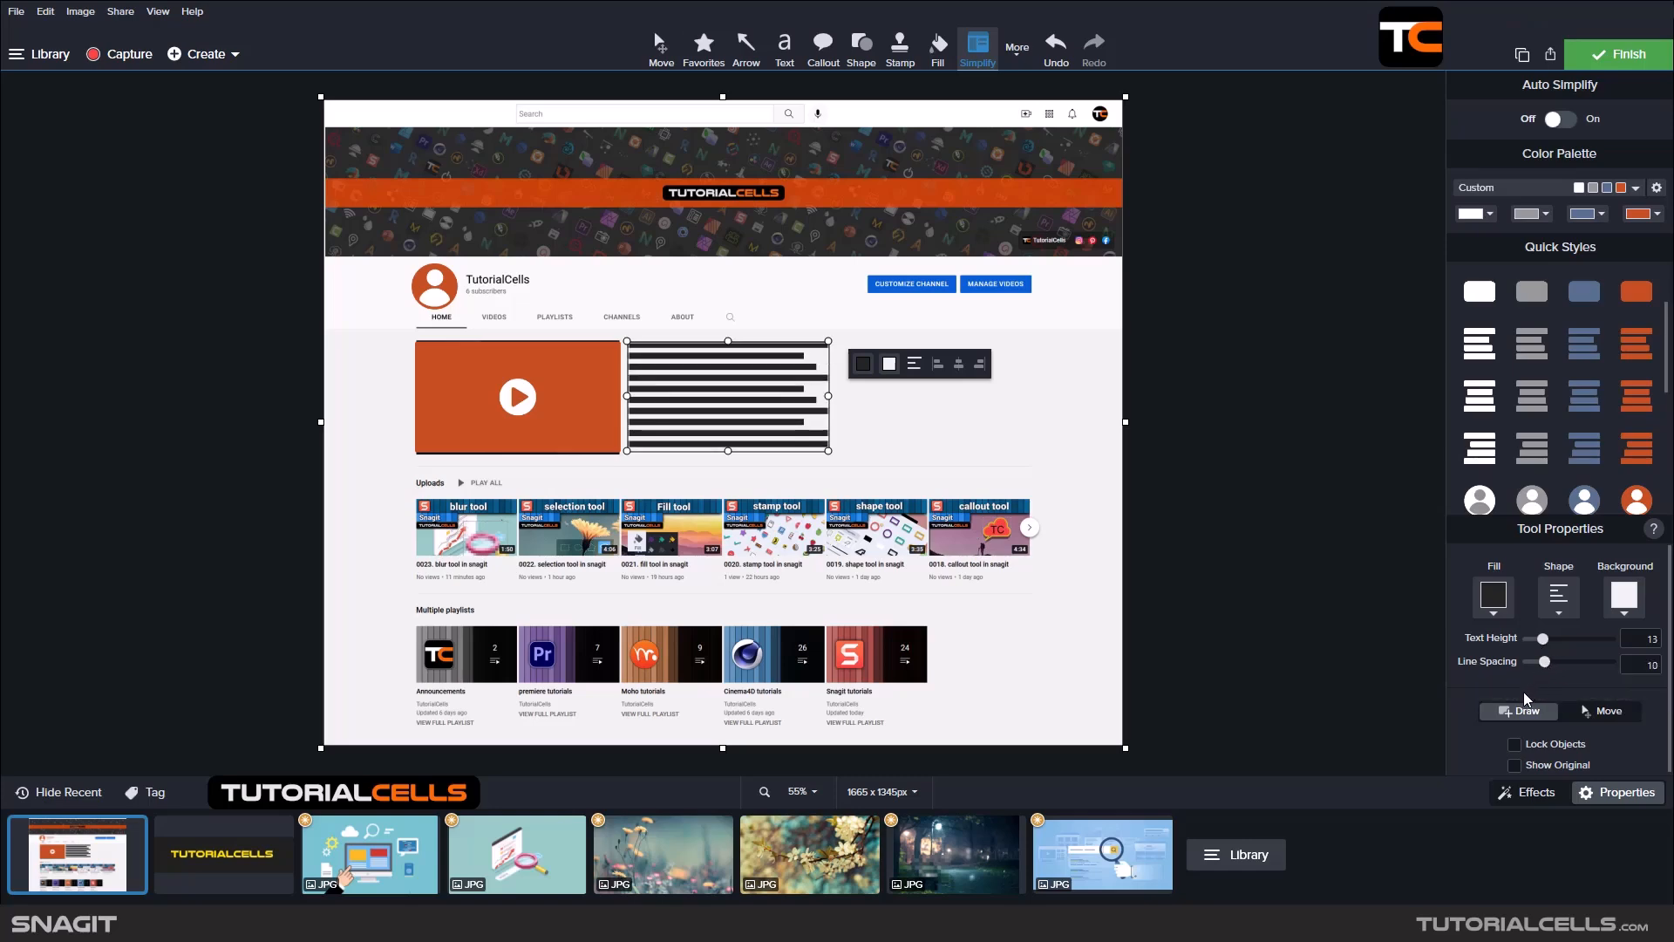
pyautogui.moveTo(1510, 527); pyautogui.dragTo(1511, 485)
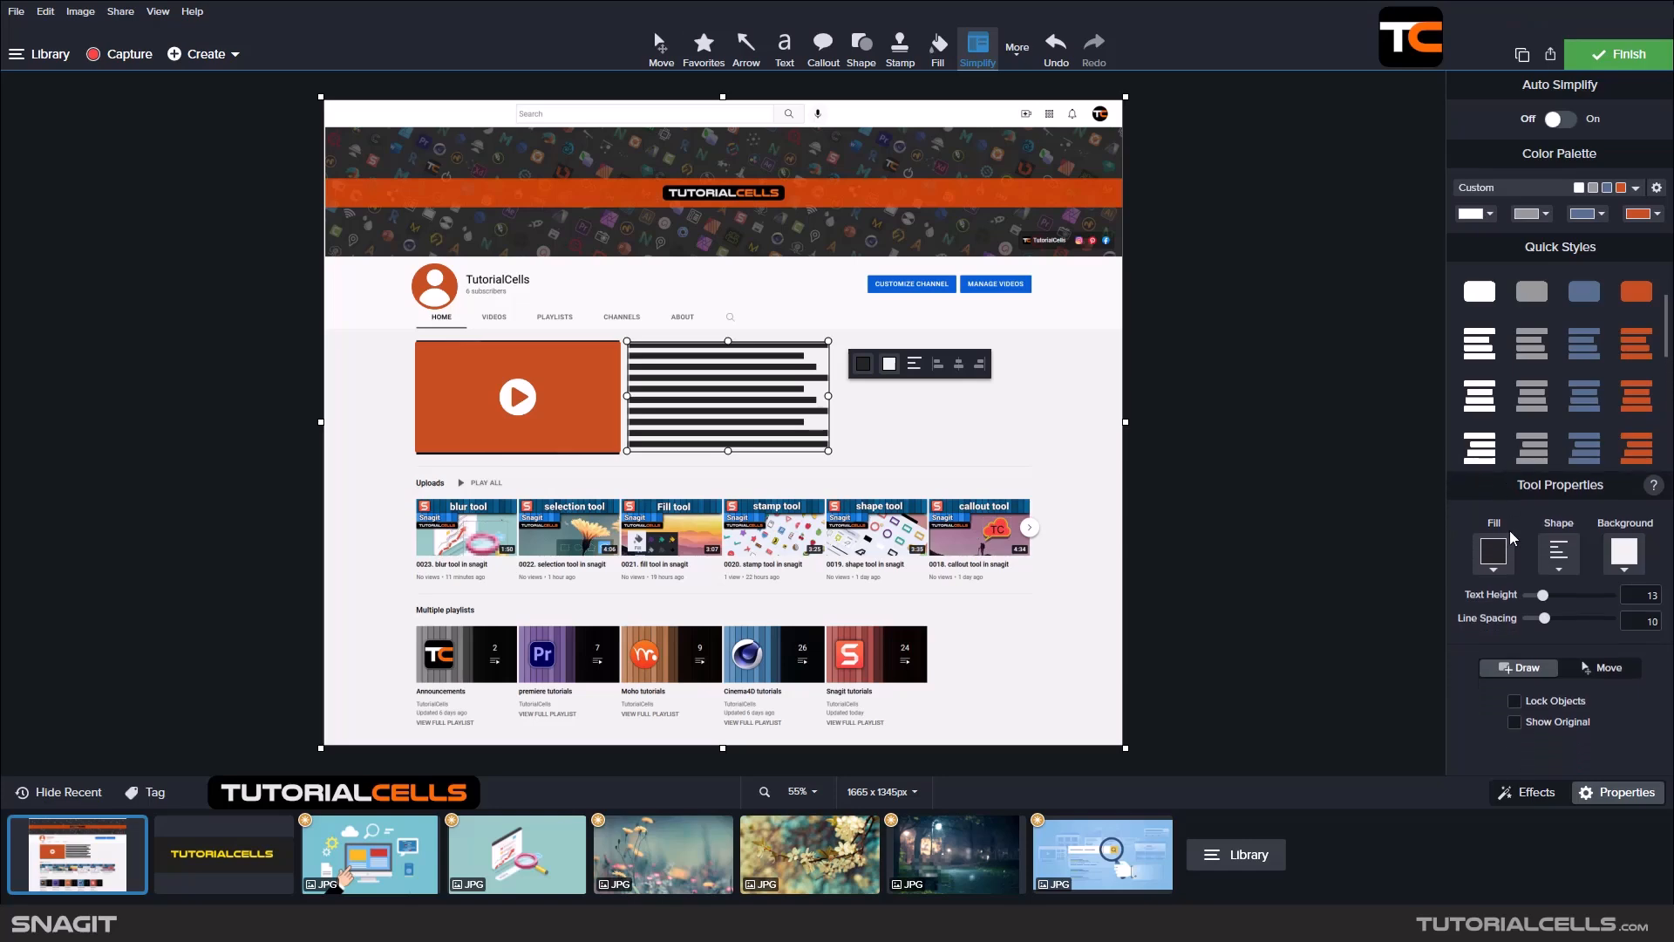
pyautogui.moveTo(1550, 602); pyautogui.dragTo(1539, 595)
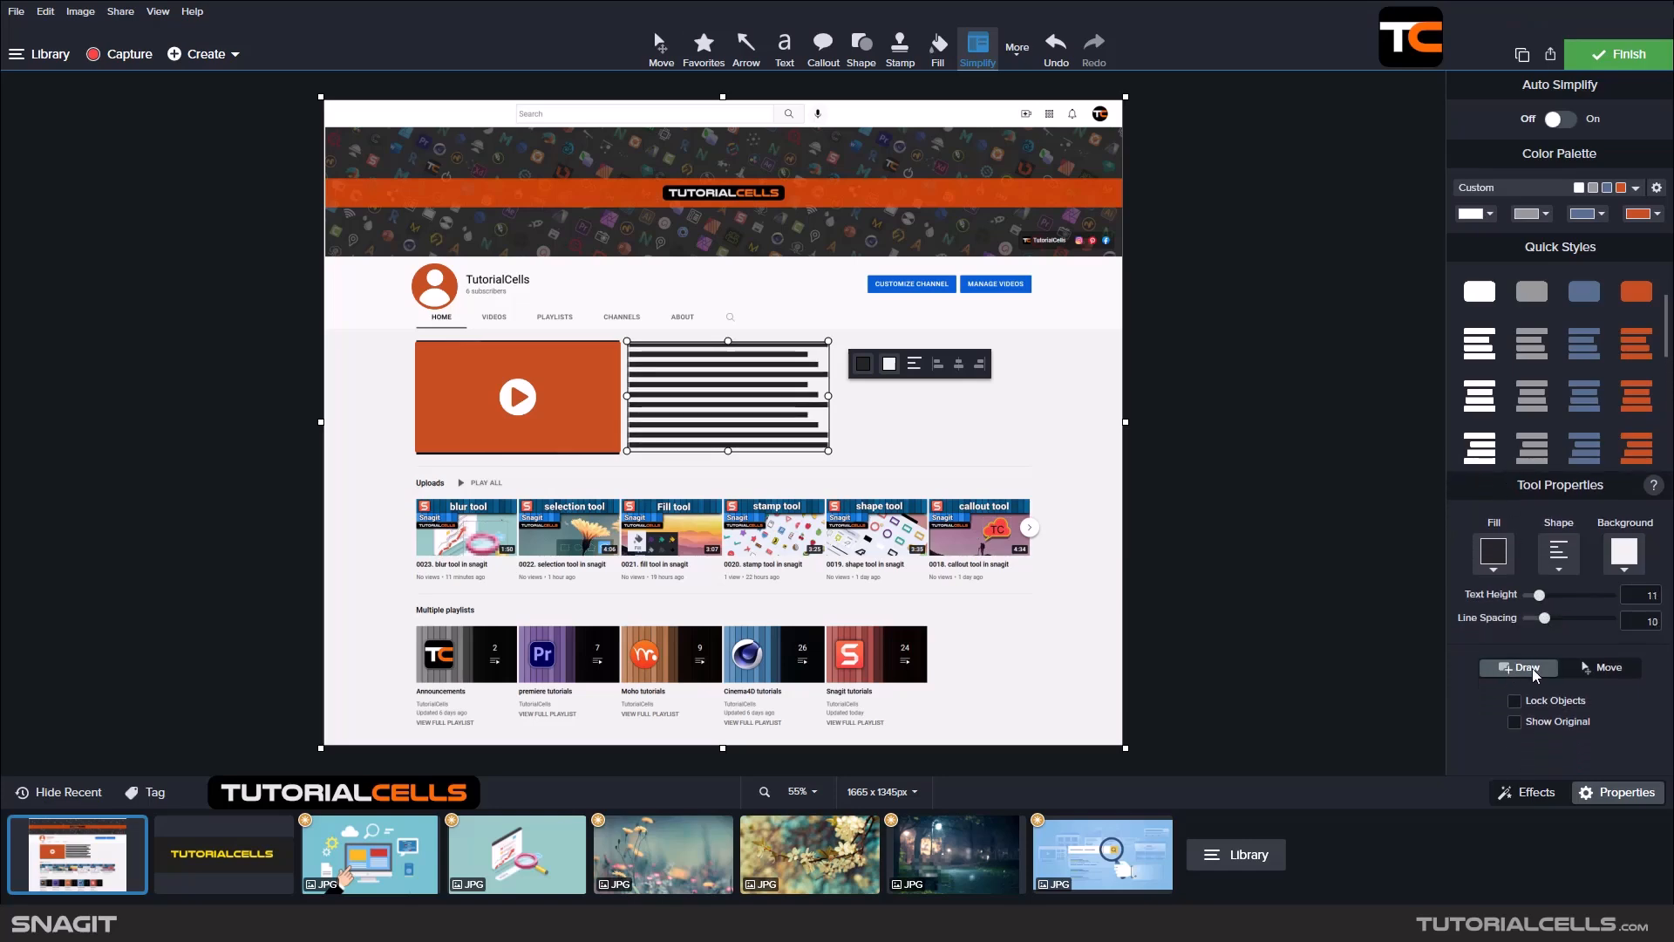
# Draw two small text-lines objects in the empty area to the right of the channel description.
pyautogui.click(1572, 673)
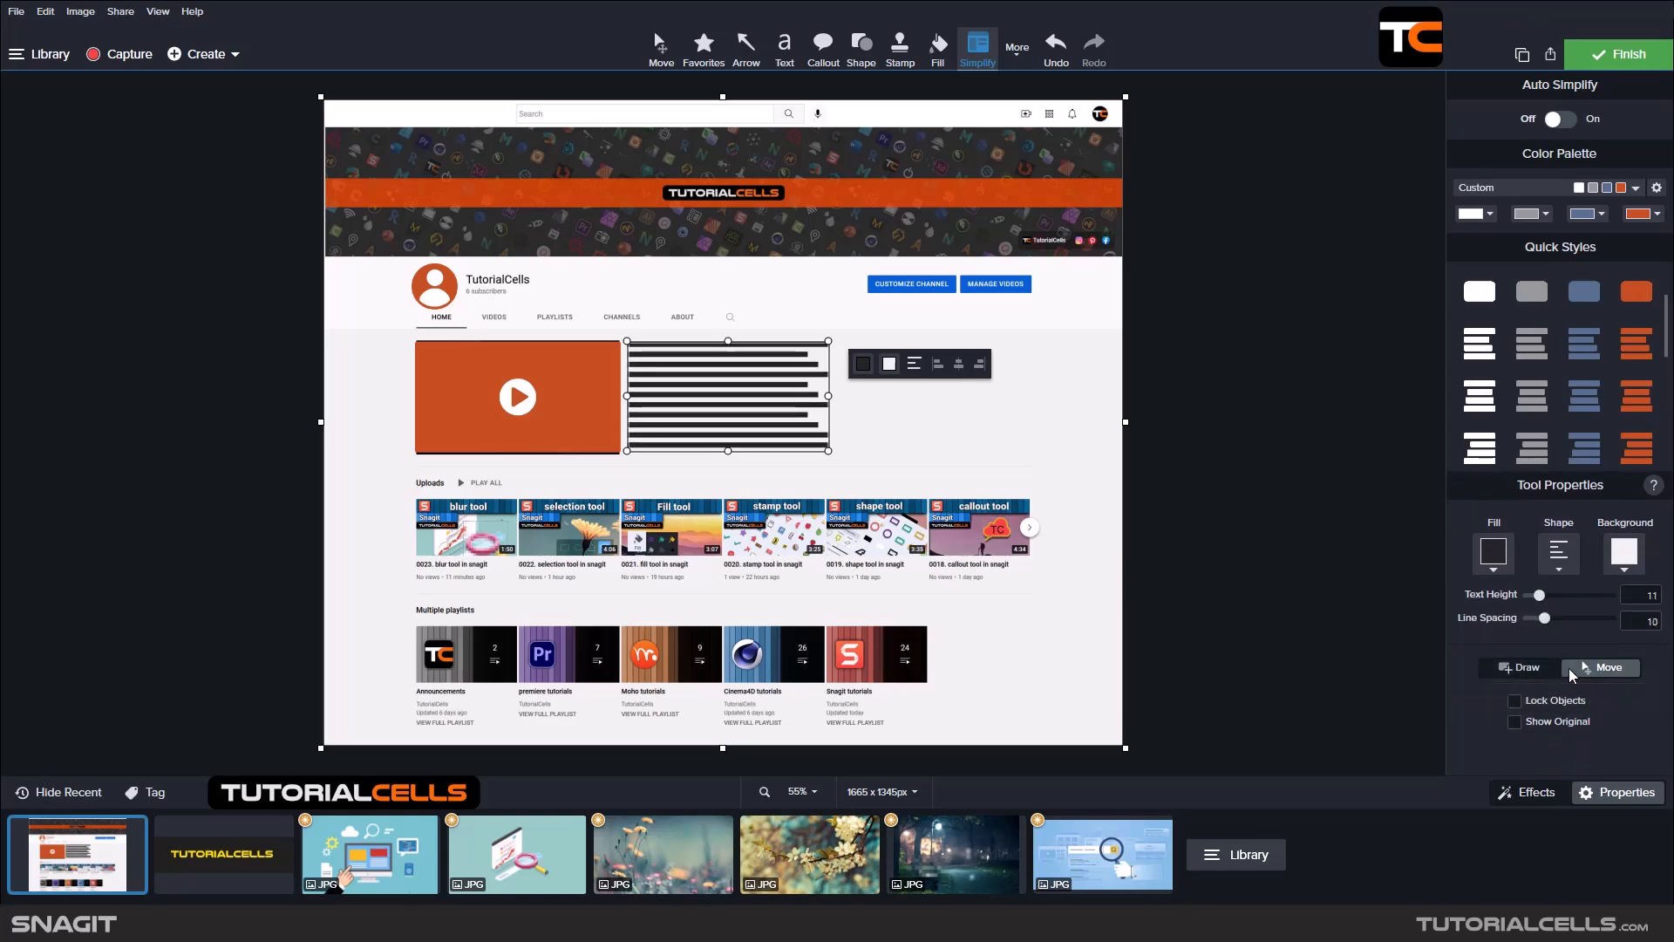
pyautogui.click(1525, 670)
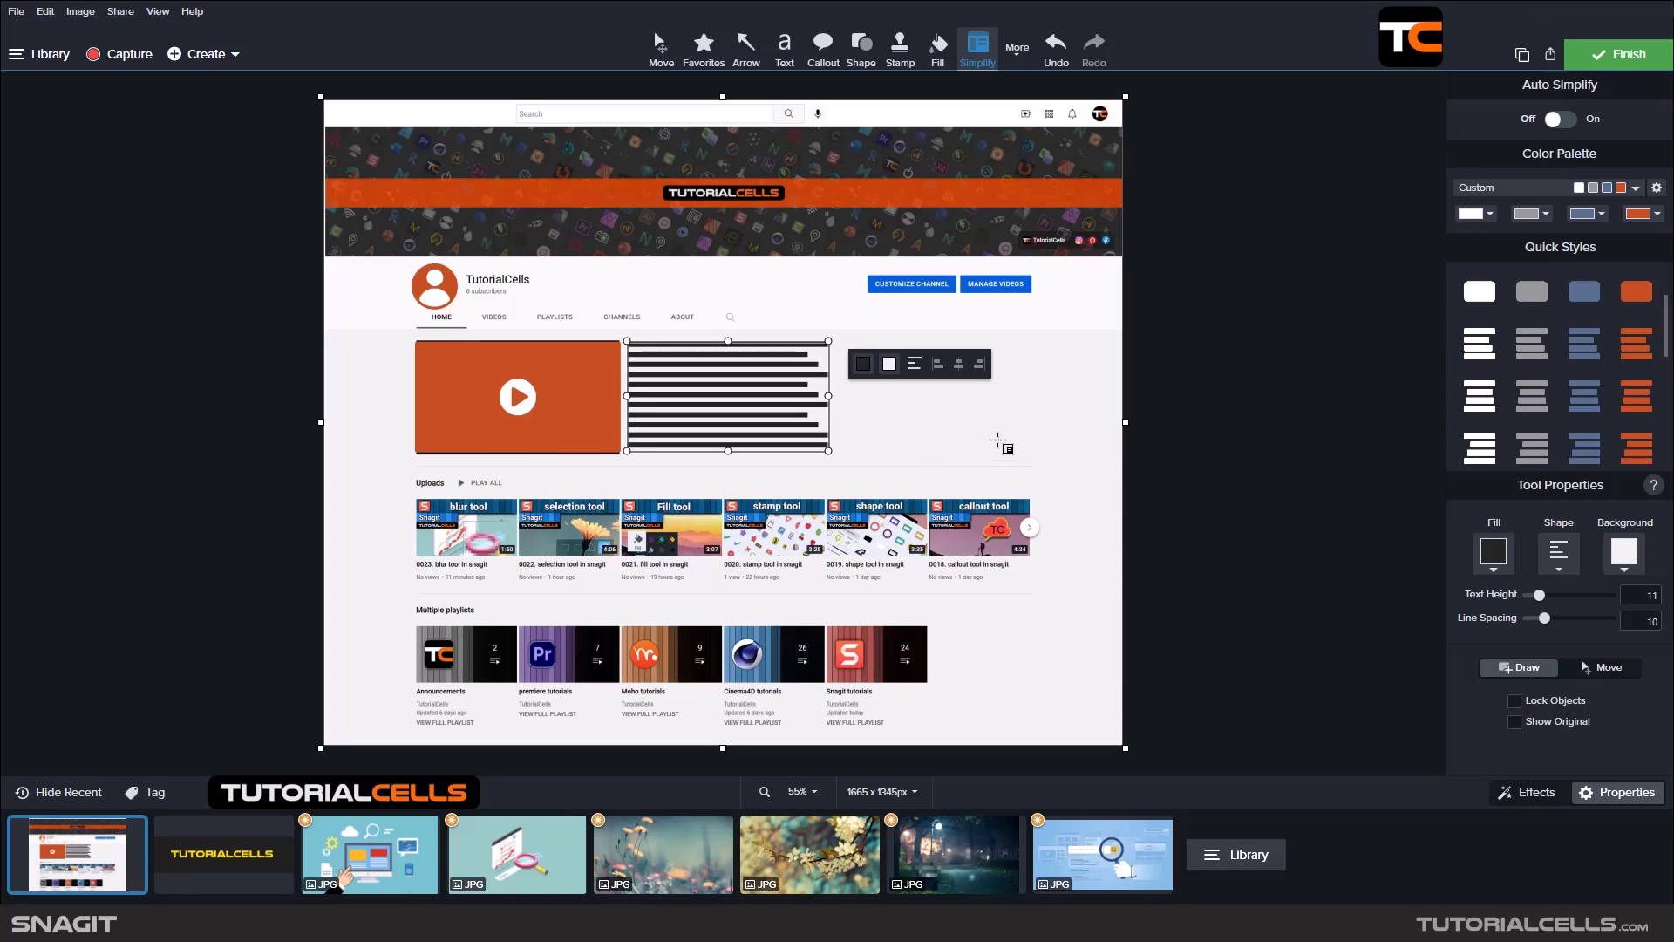
pyautogui.moveTo(933, 430); pyautogui.dragTo(1023, 484)
pyautogui.moveTo(972, 380); pyautogui.dragTo(1033, 416)
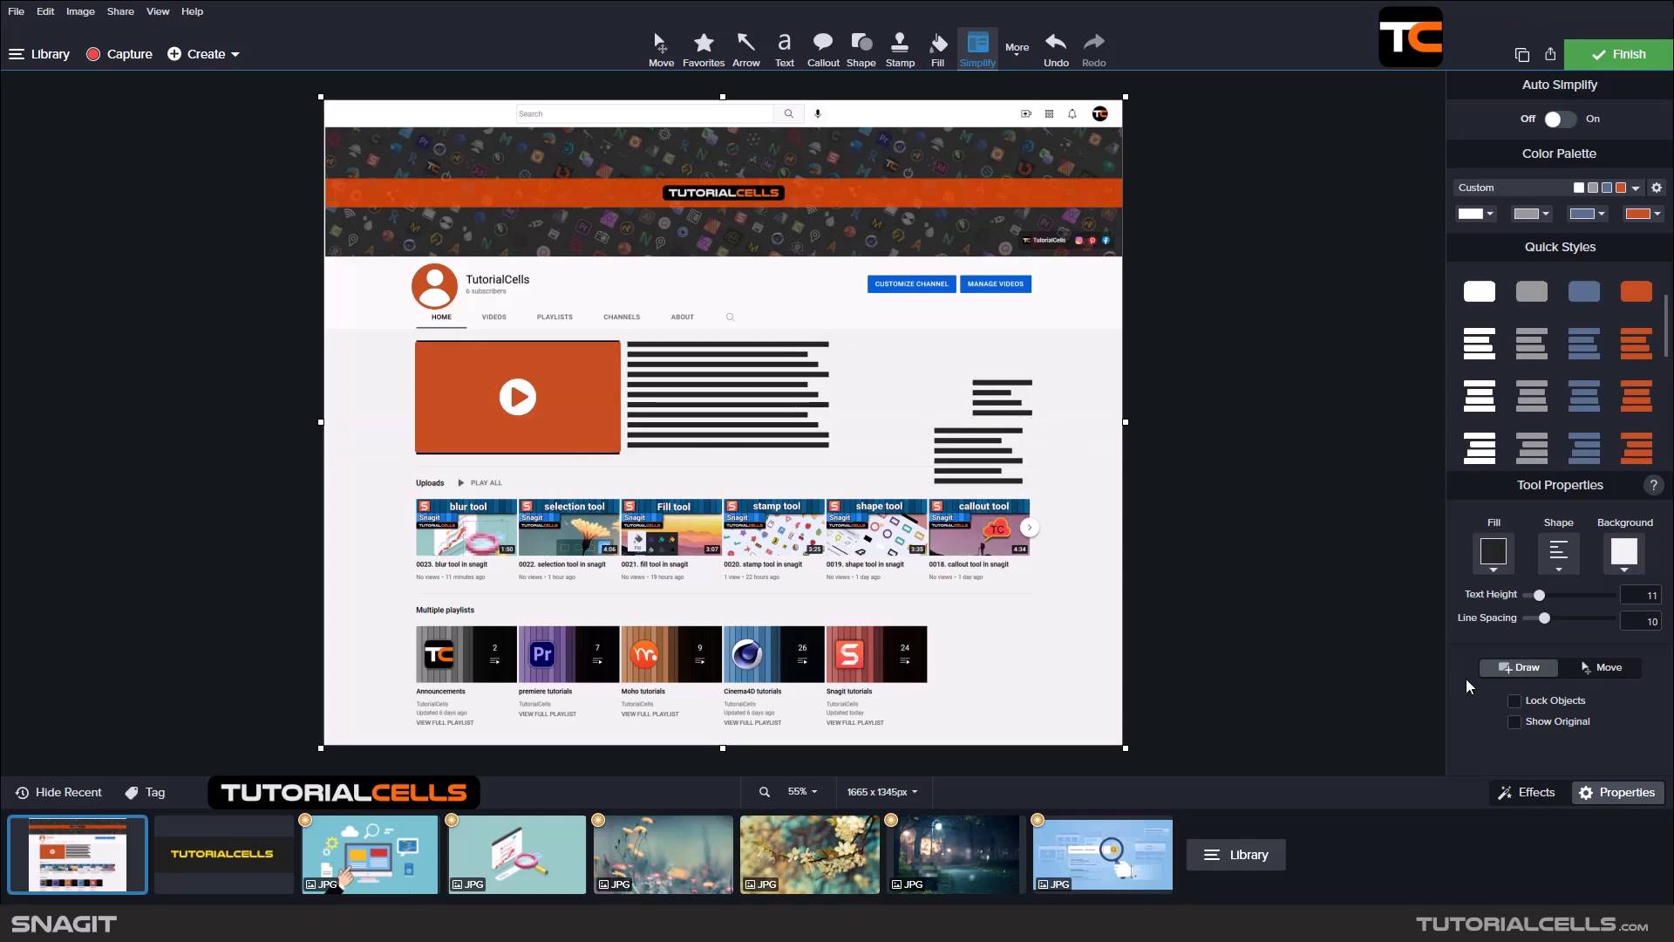
# Switch Simplify to Move mode and reposition the two small text-lines blocks and the one over the description.
pyautogui.click(1577, 671)
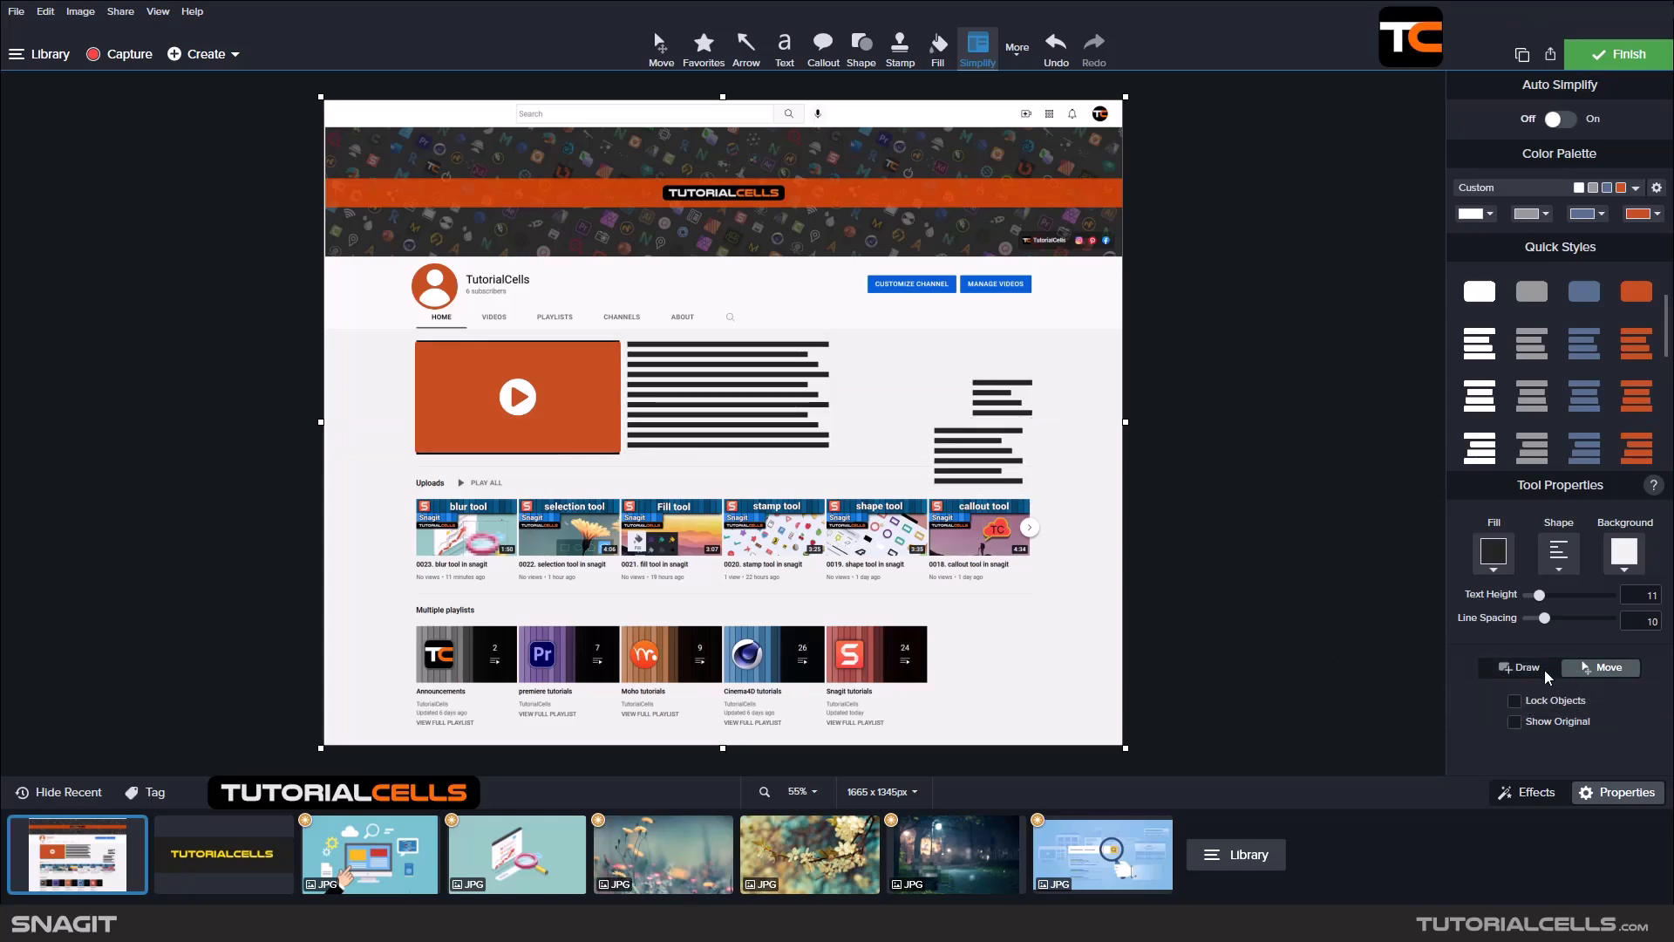
pyautogui.moveTo(998, 397); pyautogui.dragTo(1005, 371)
pyautogui.moveTo(980, 453); pyautogui.dragTo(974, 447)
pyautogui.moveTo(990, 387); pyautogui.dragTo(929, 430)
pyautogui.moveTo(780, 367); pyautogui.dragTo(729, 341)
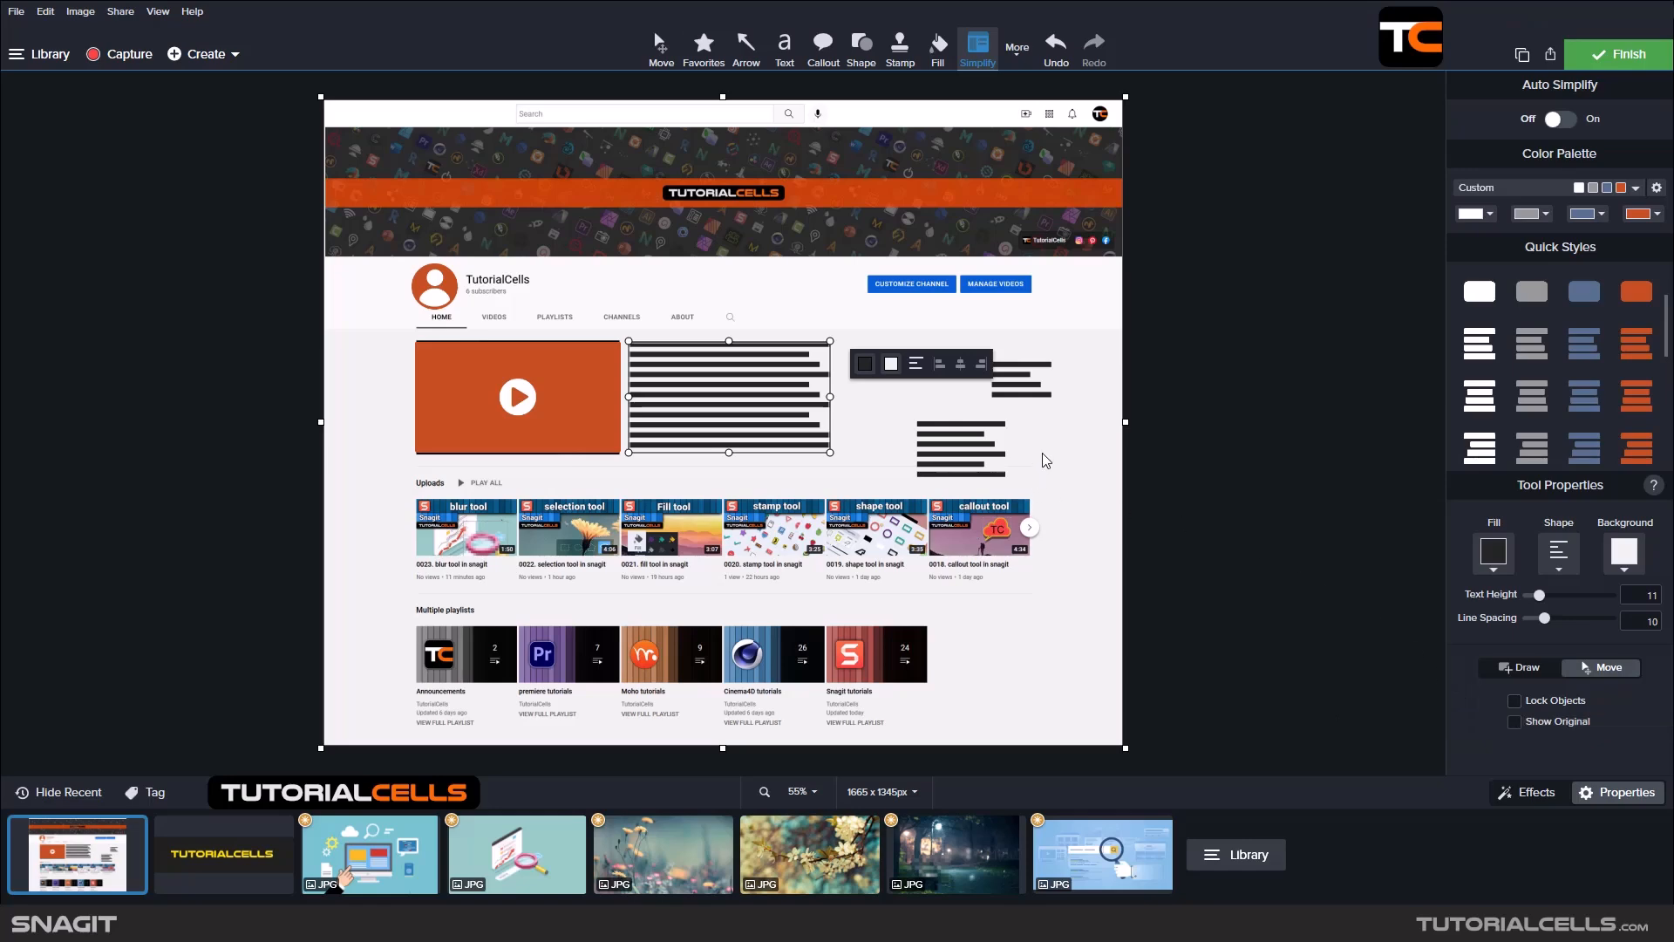
# Delete all simplified objects: the two small text-lines blocks, the description lines, the video and the avatar.
pyautogui.click(983, 452)
pyautogui.press('Delete')
pyautogui.click(999, 385)
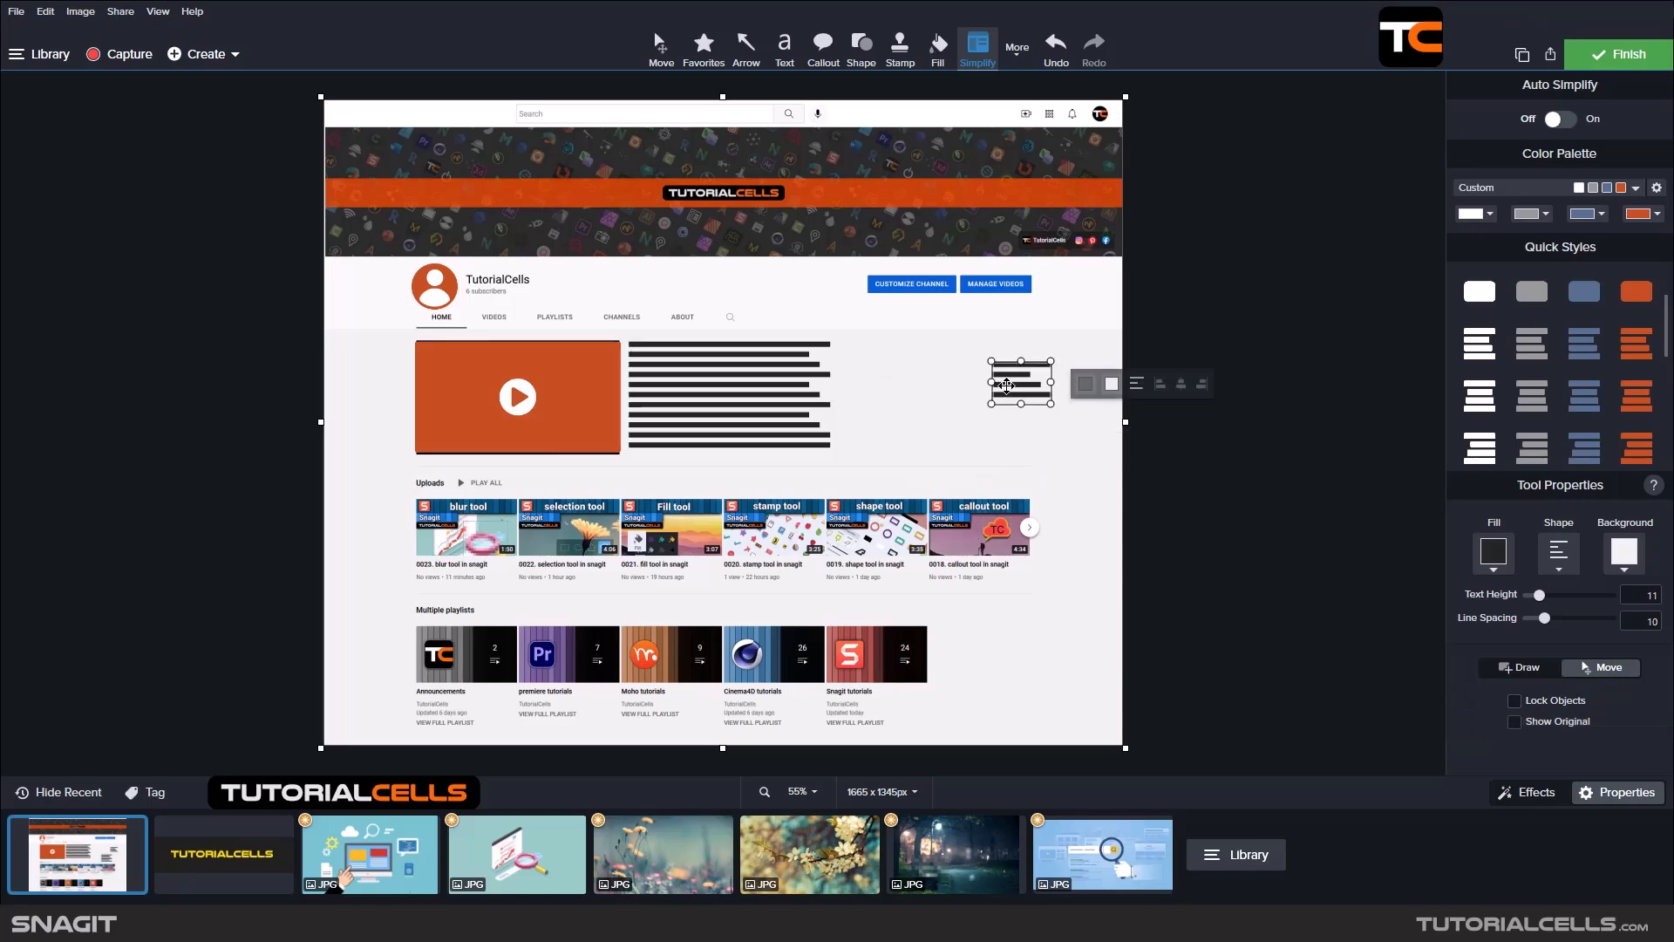
pyautogui.press('Delete')
pyautogui.click(659, 391)
pyautogui.press('Delete')
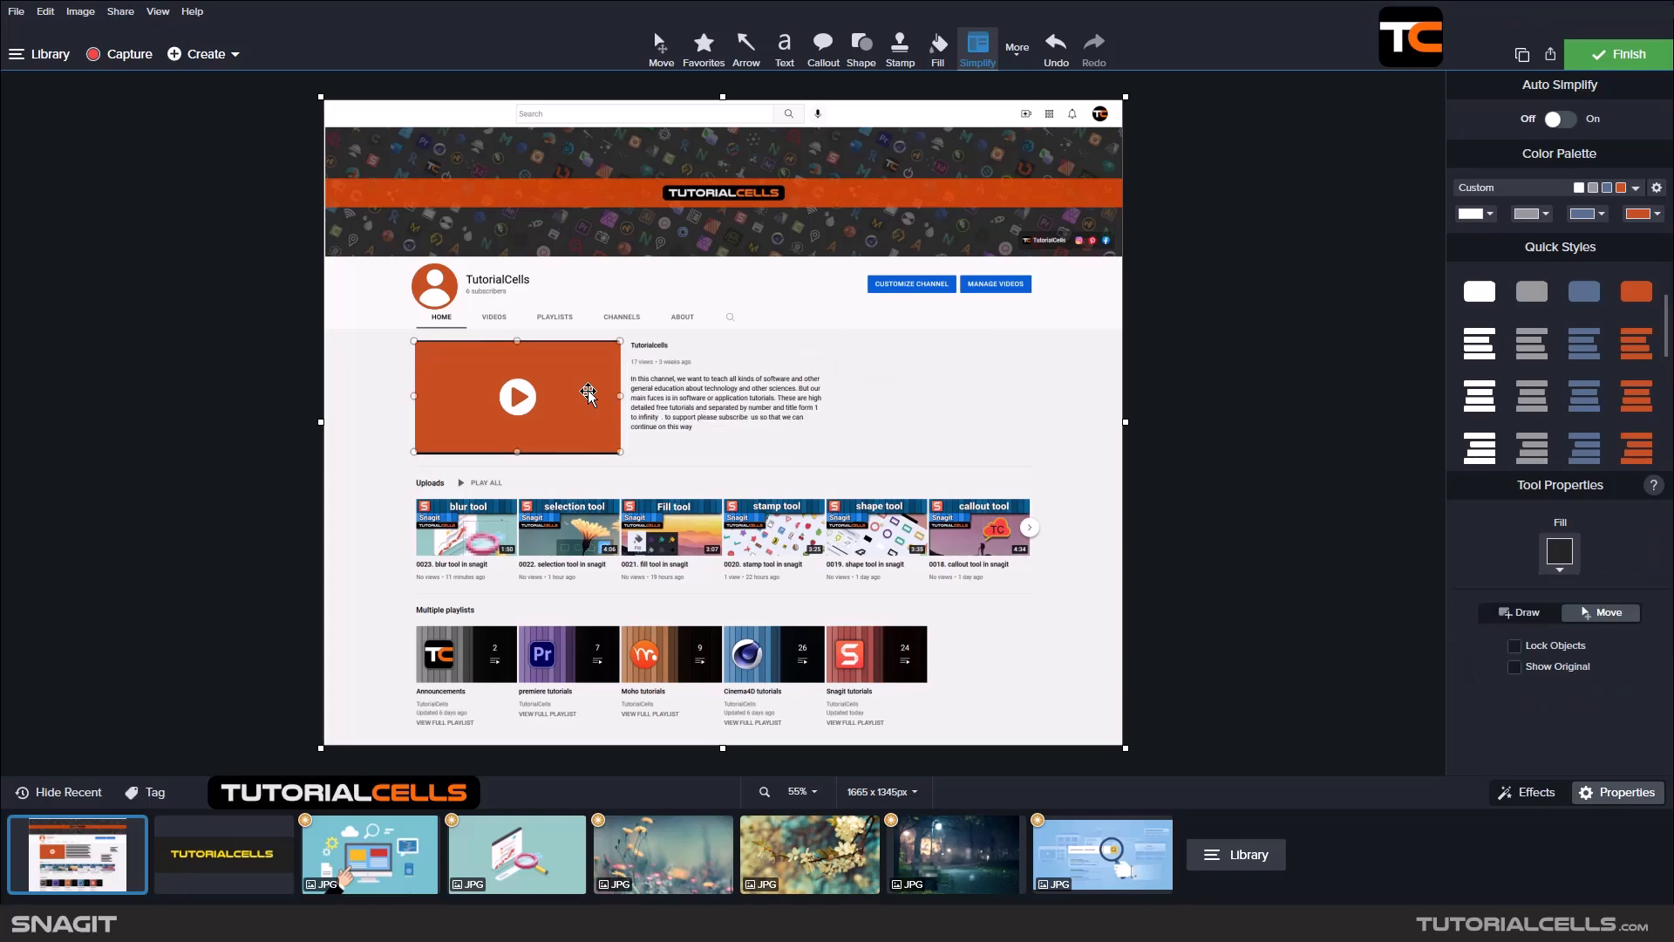
pyautogui.click(502, 348)
pyautogui.press('Delete')
pyautogui.click(440, 292)
pyautogui.press('Delete')
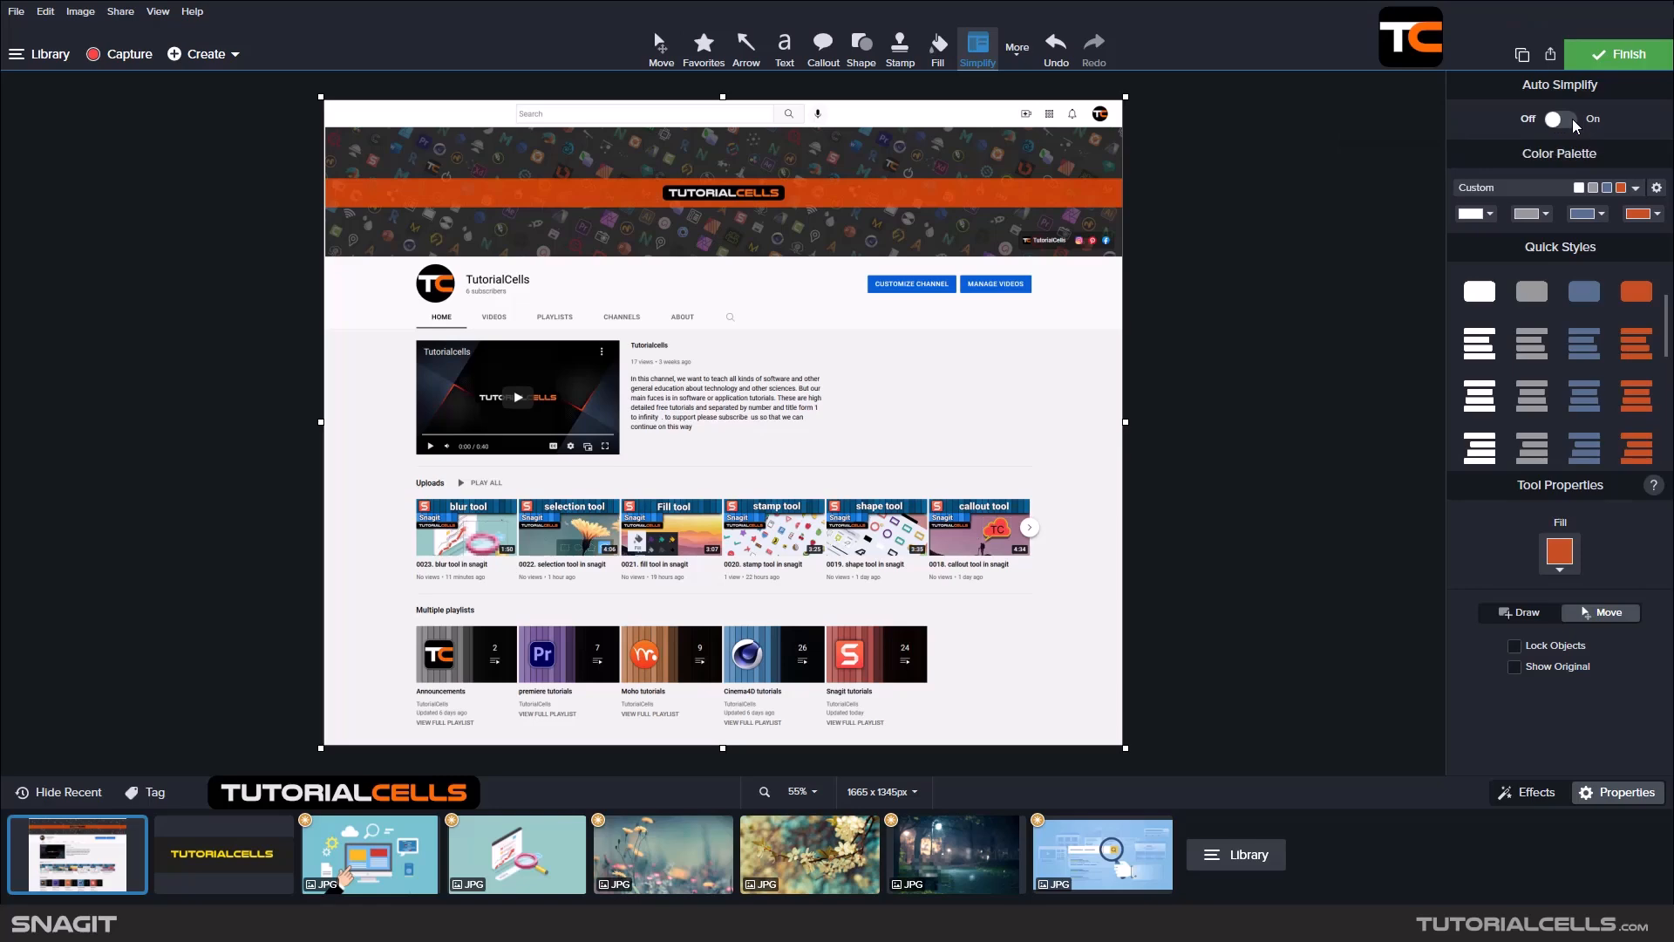
# Turn on Auto Simplify for the capture and try to area-select its generated objects with the Move tool.
pyautogui.click(1565, 120)
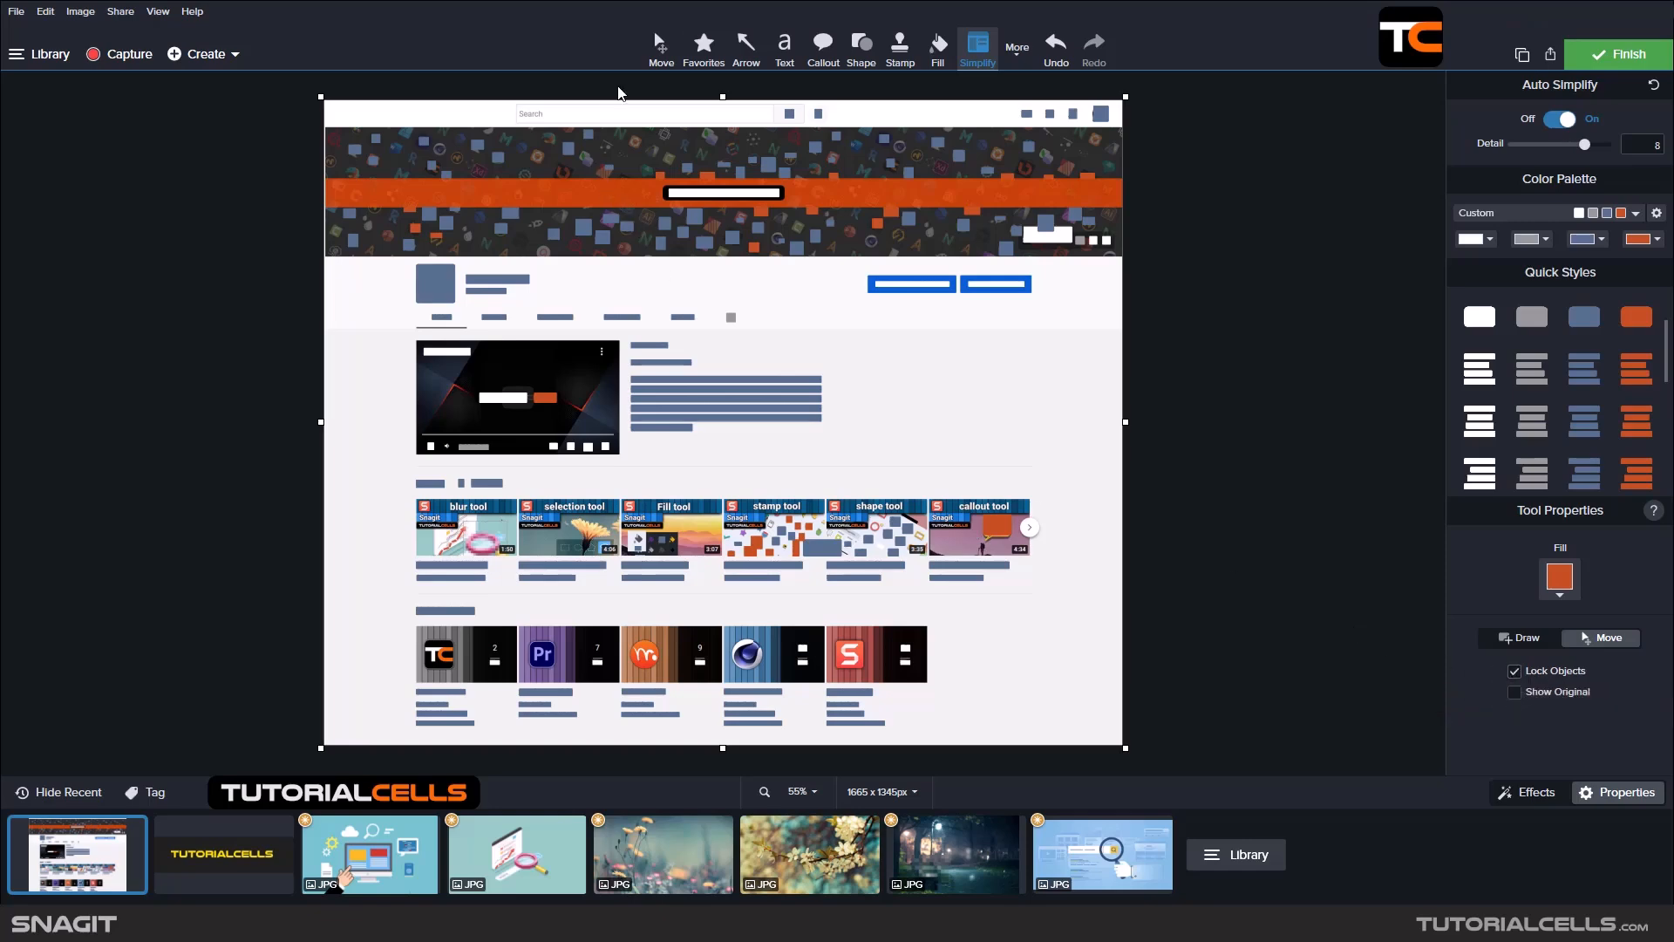
pyautogui.click(659, 53)
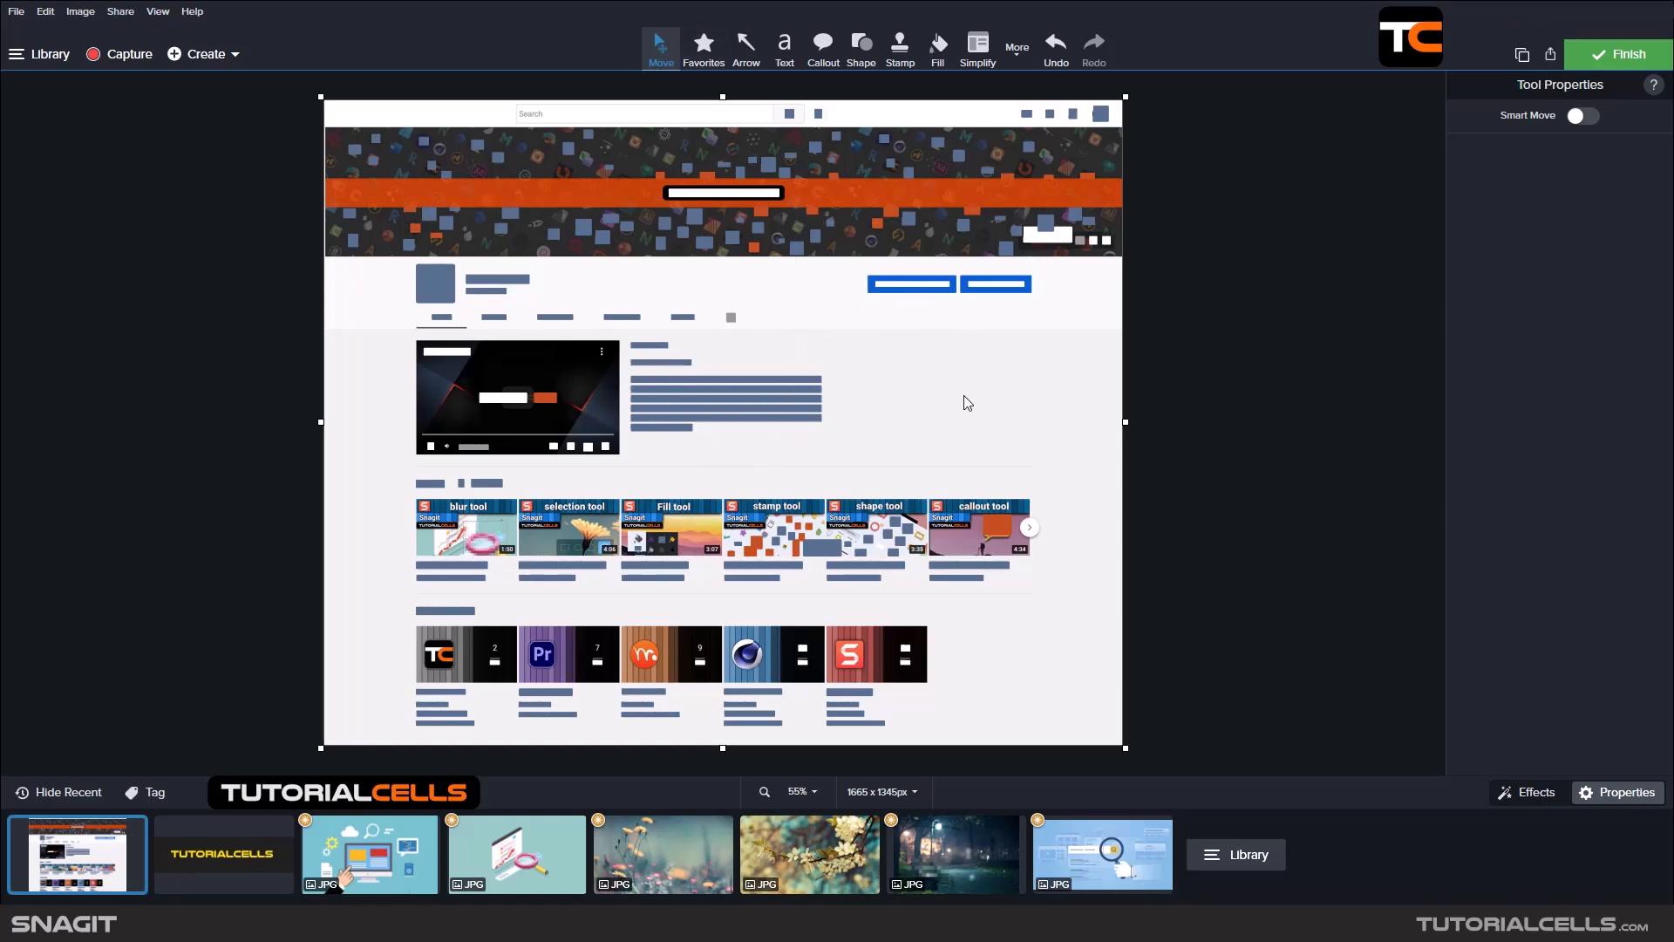
pyautogui.moveTo(963, 395); pyautogui.dragTo(783, 676)
pyautogui.moveTo(883, 715); pyautogui.dragTo(514, 371)
# Draw a small orange Simplify object in the empty area beside the channel description and delete it.
pyautogui.click(978, 53)
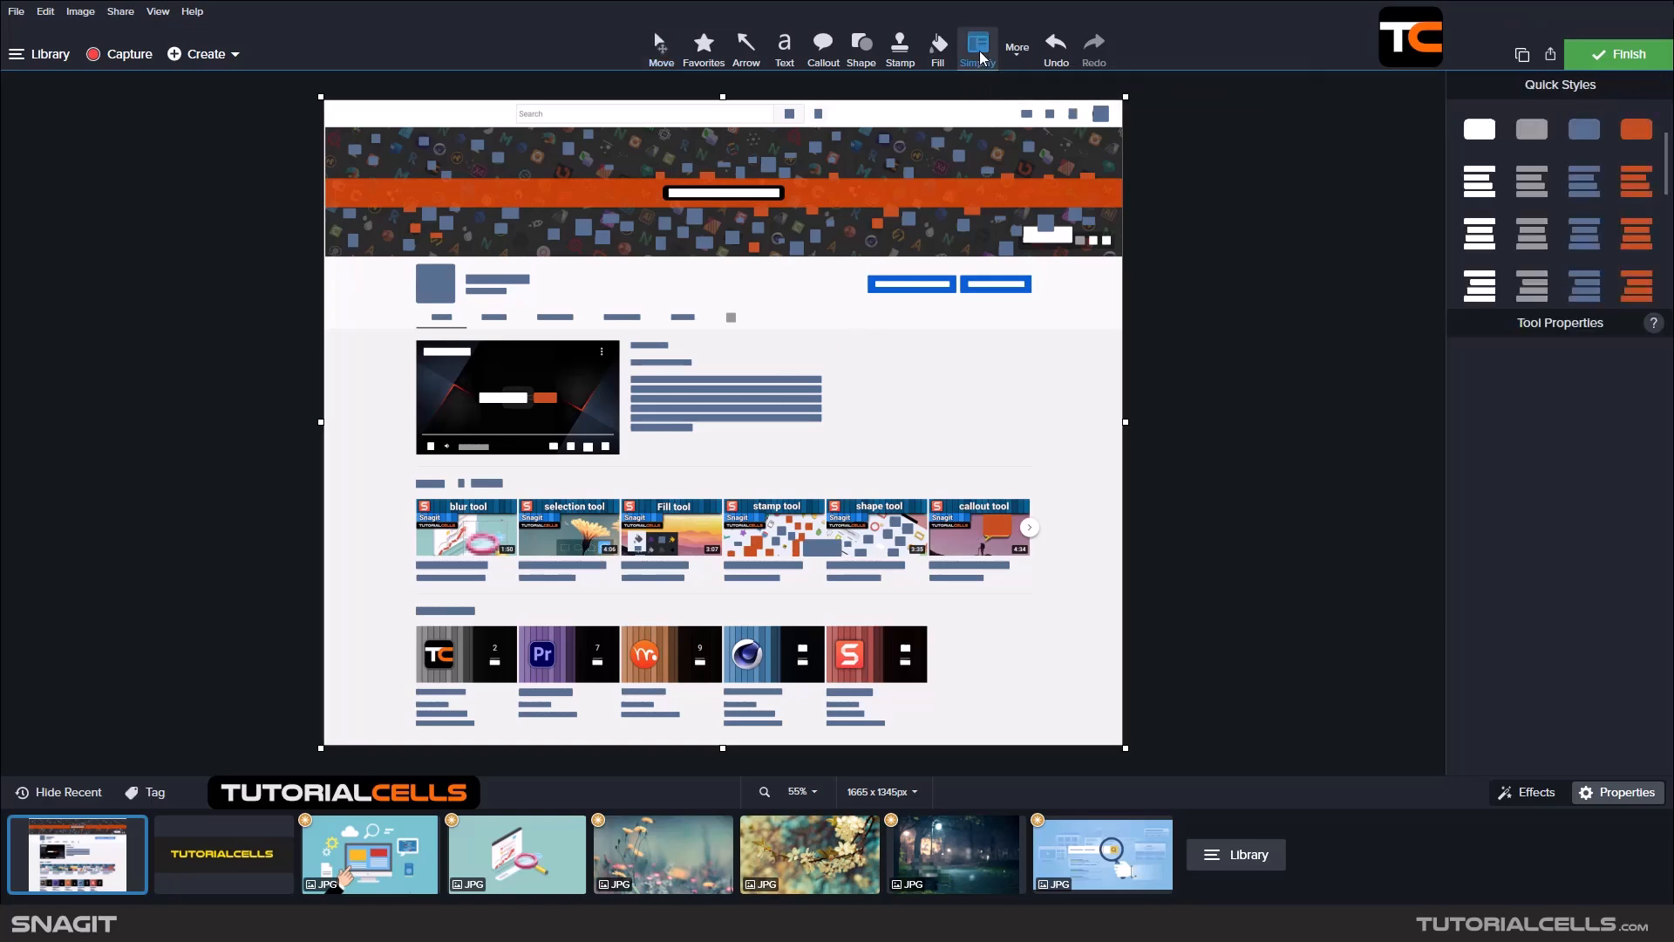
pyautogui.moveTo(911, 347)
pyautogui.mouseDown()
pyautogui.moveTo(963, 392)
pyautogui.moveTo(962, 373)
pyautogui.mouseUp()
pyautogui.press('Delete')
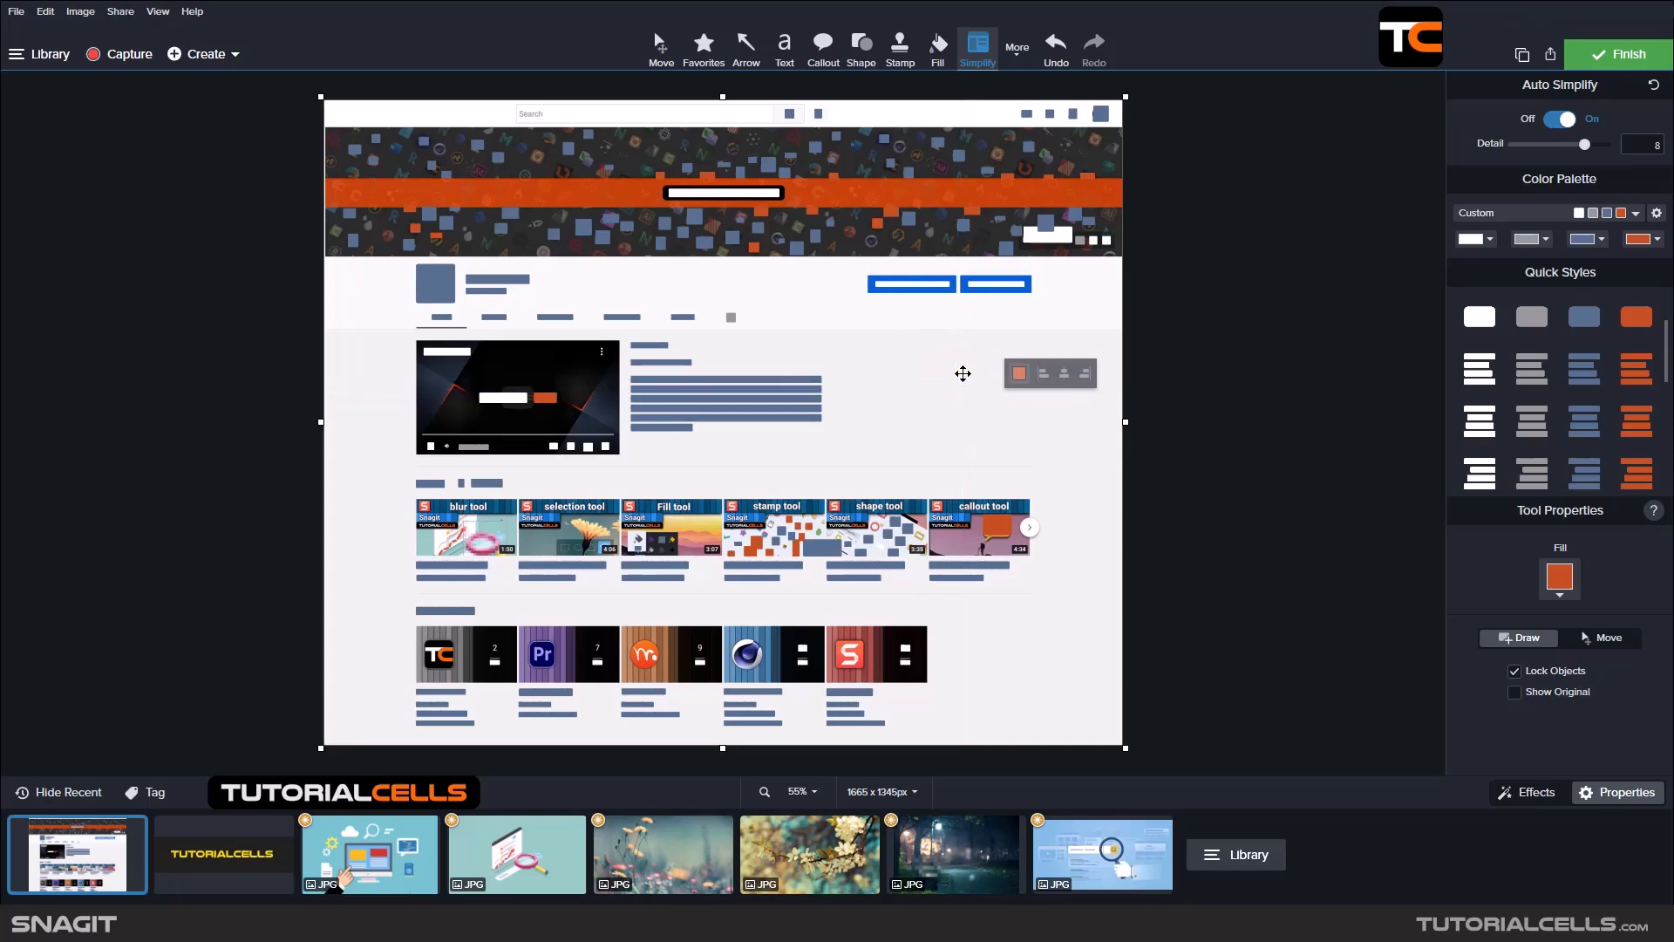
# Switch Auto Simplify off and on again, and enable Show Original with the opacity set to 100.
pyautogui.click(1559, 121)
pyautogui.click(903, 501)
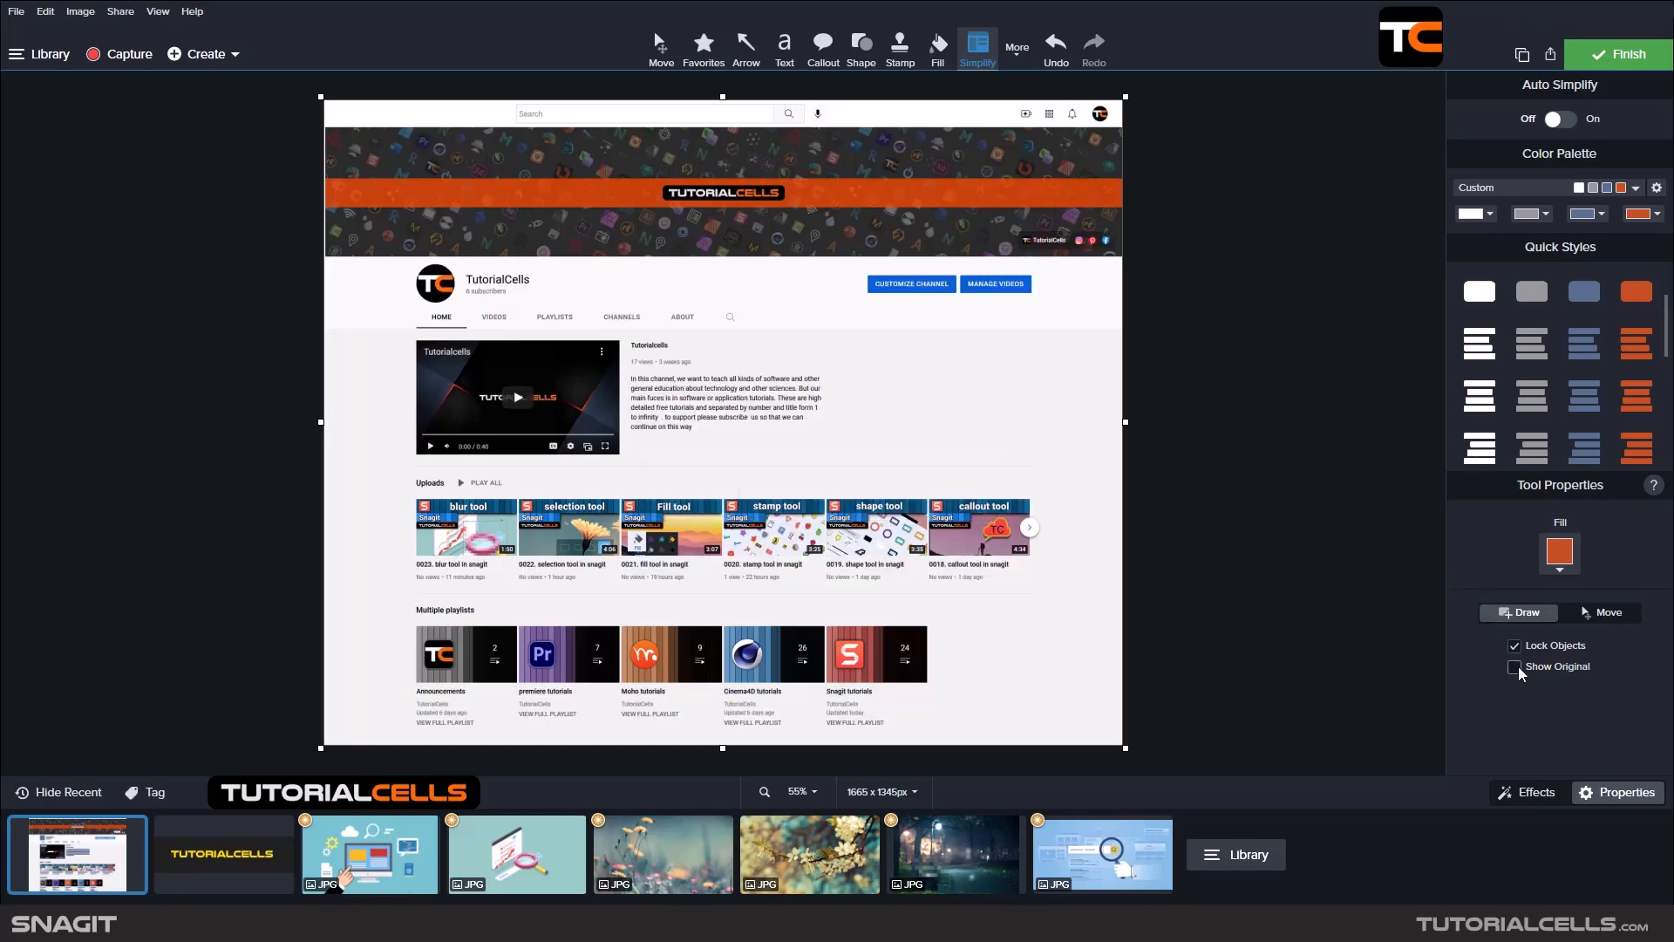
pyautogui.click(1561, 122)
pyautogui.click(1514, 692)
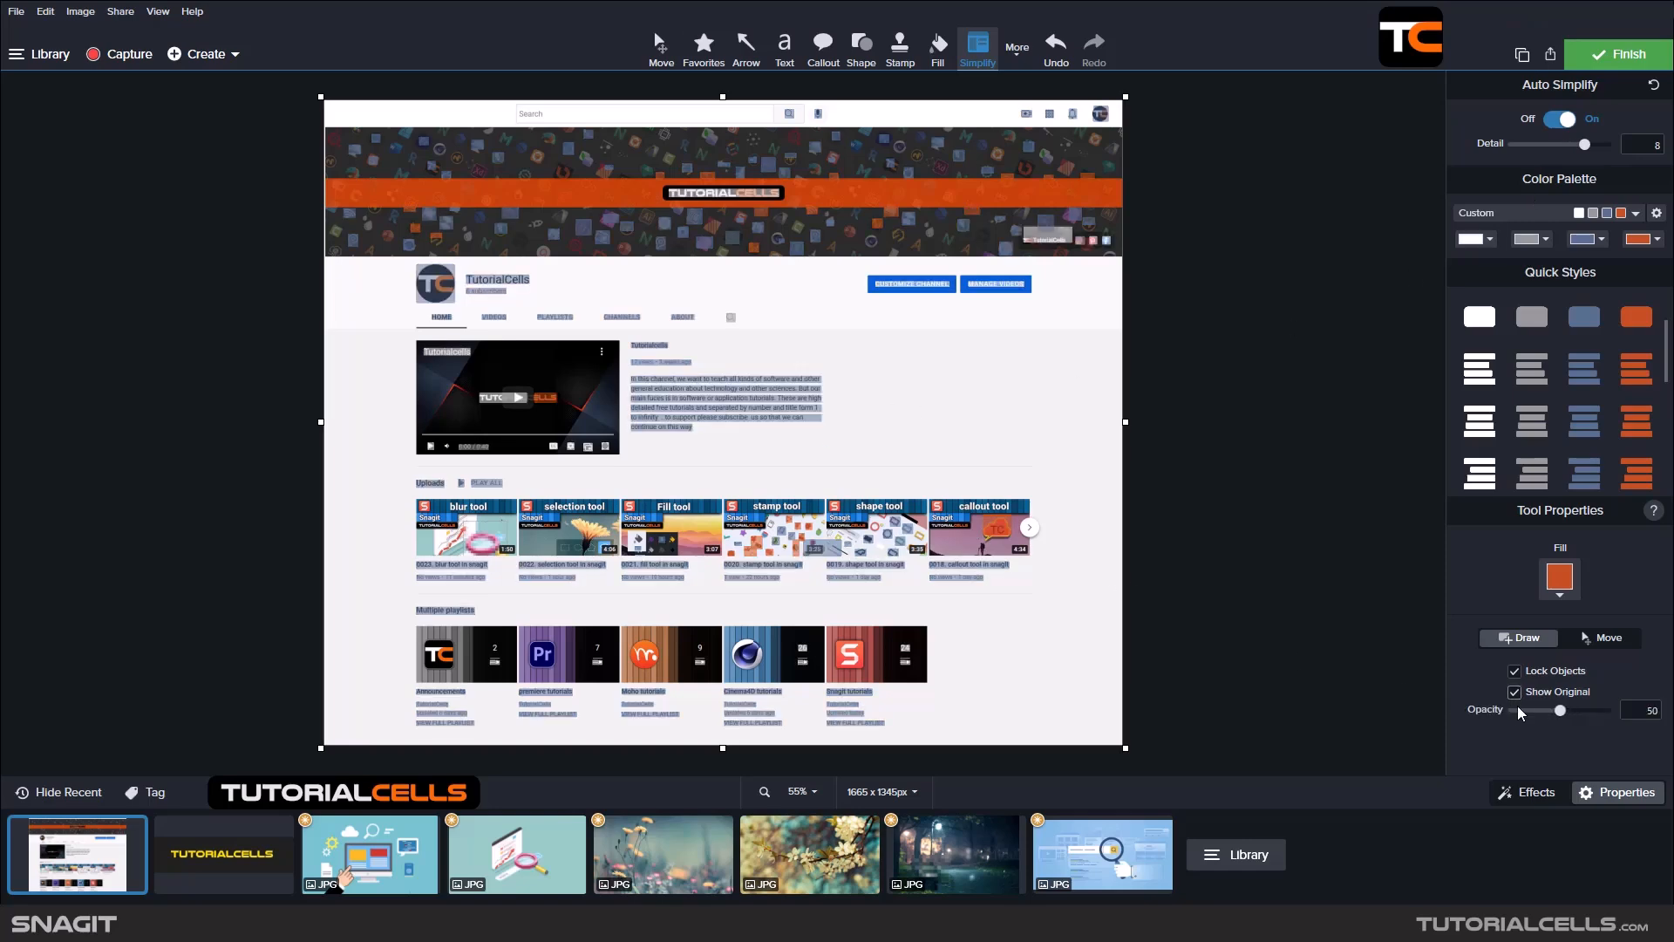
pyautogui.moveTo(1538, 712); pyautogui.dragTo(1608, 720)
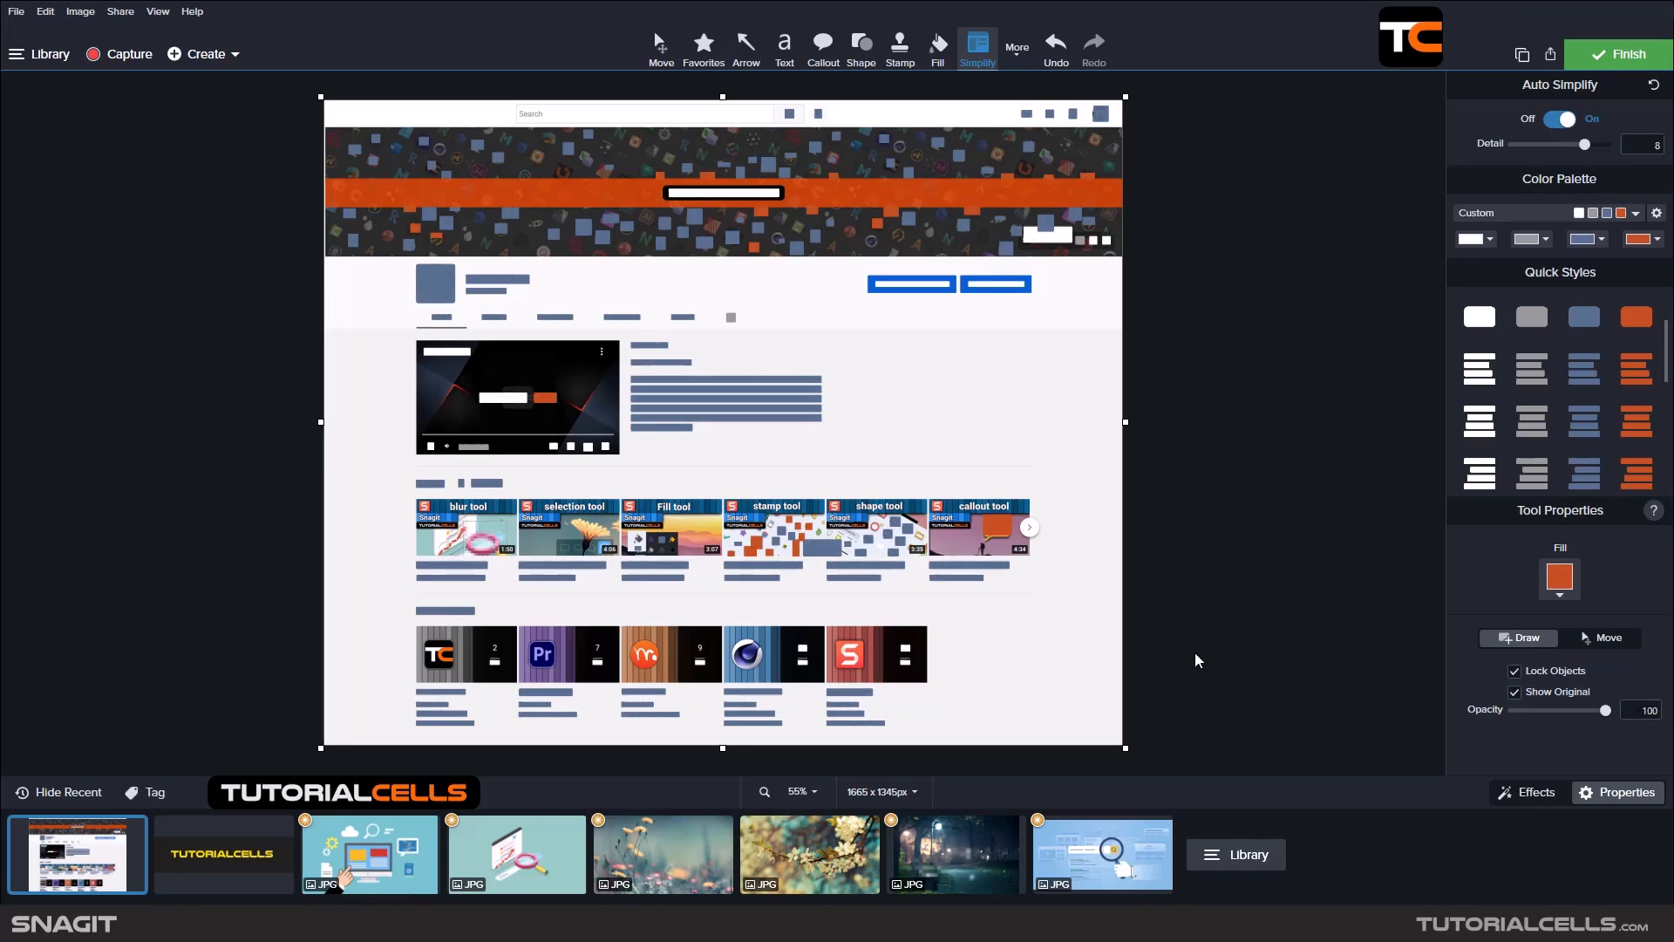